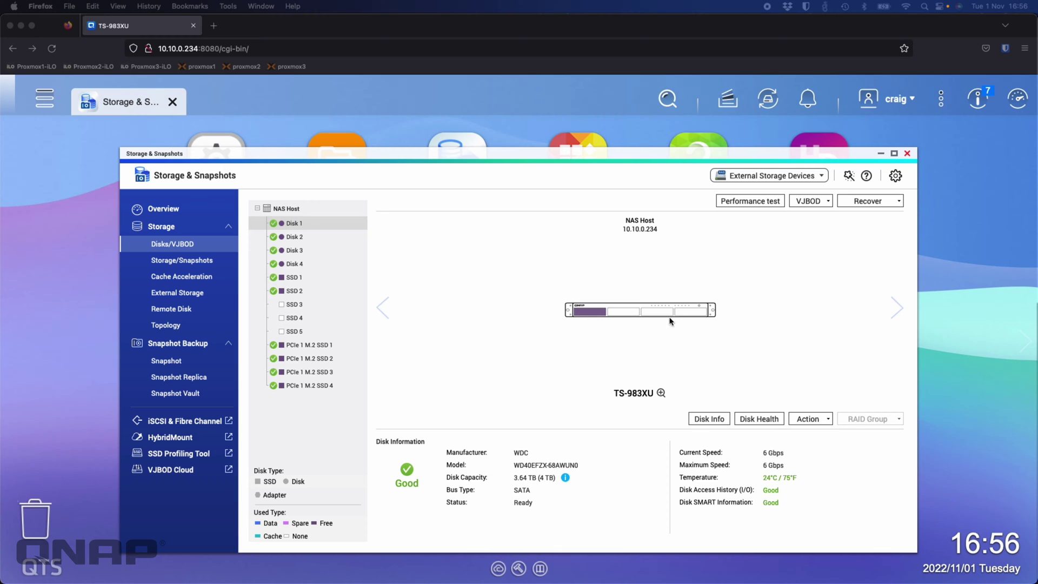
Inspect the details of SSD 1, SSD 2 and the PCIe M.2 NVMe SSDs, including the 931.51 GB drive.
click(298, 280)
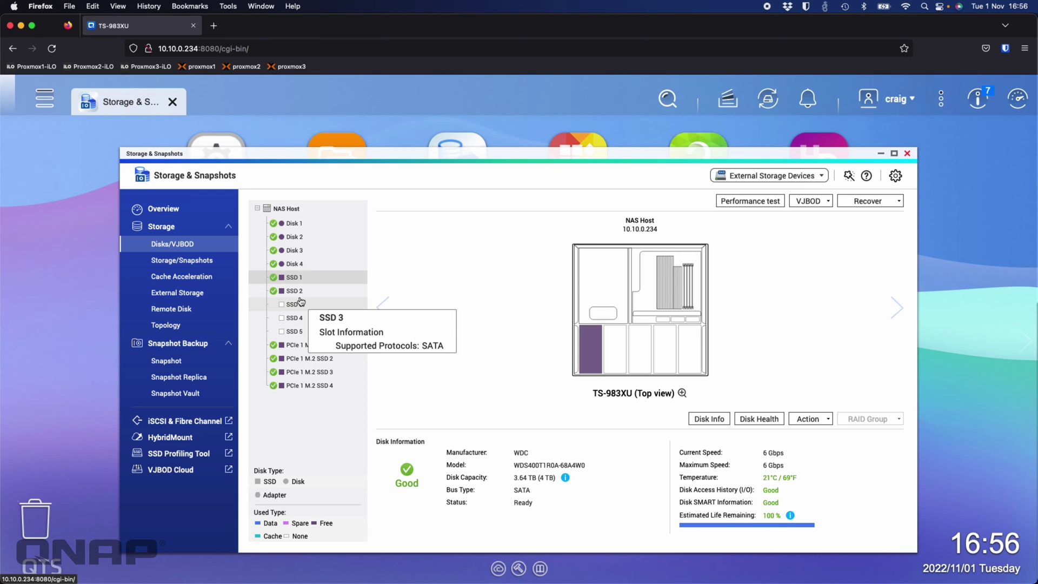
click(300, 292)
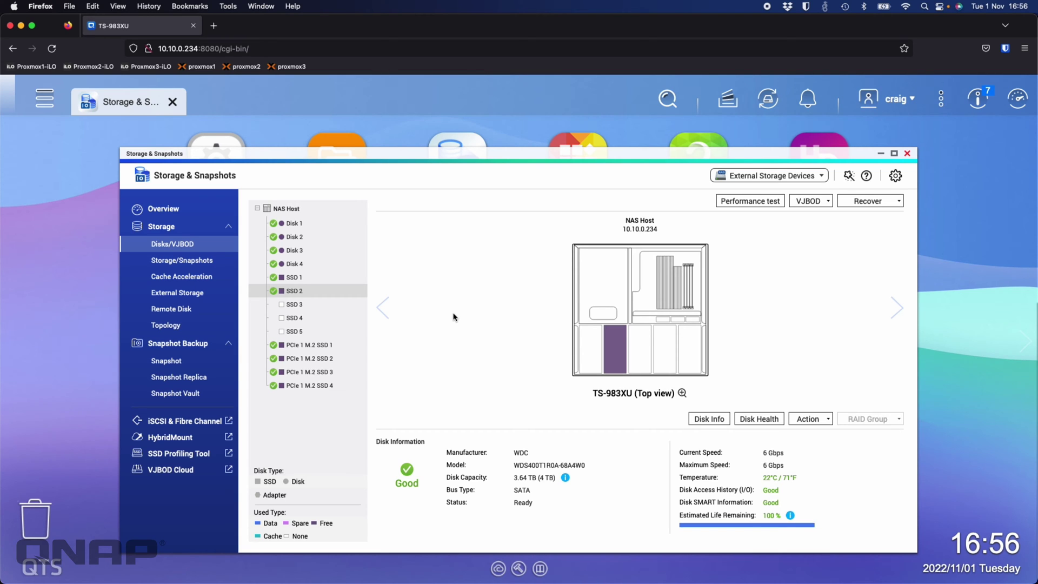
click(324, 344)
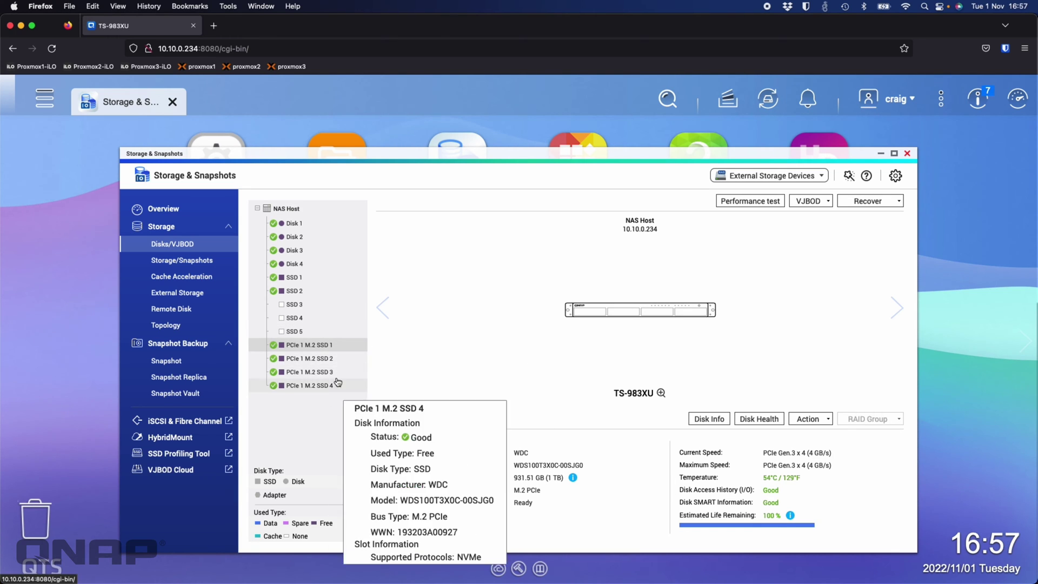
click(339, 360)
click(324, 373)
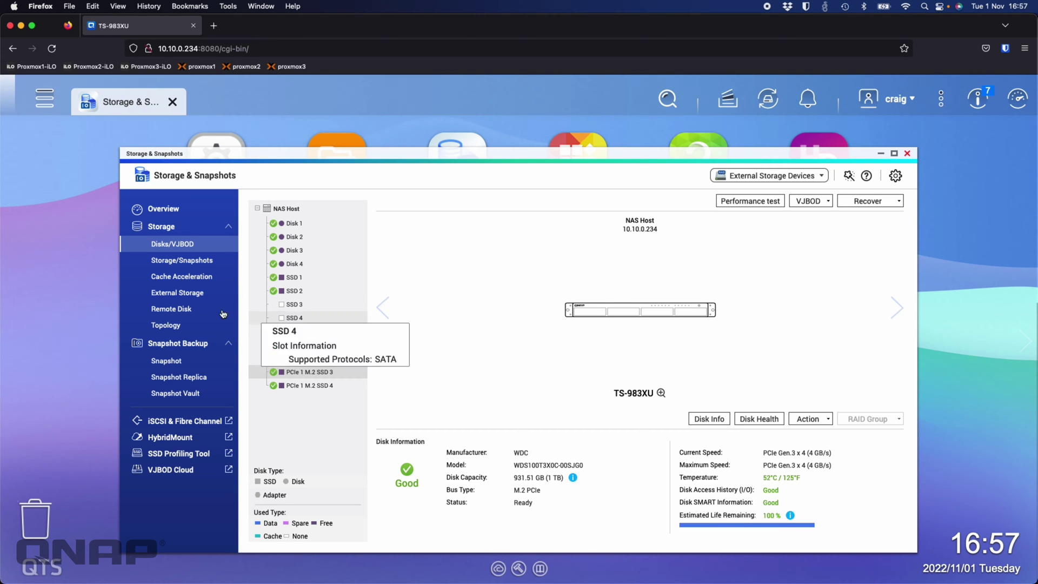
Start a new storage pool from the storage overview with Qtier auto-tiering enabled.
click(199, 260)
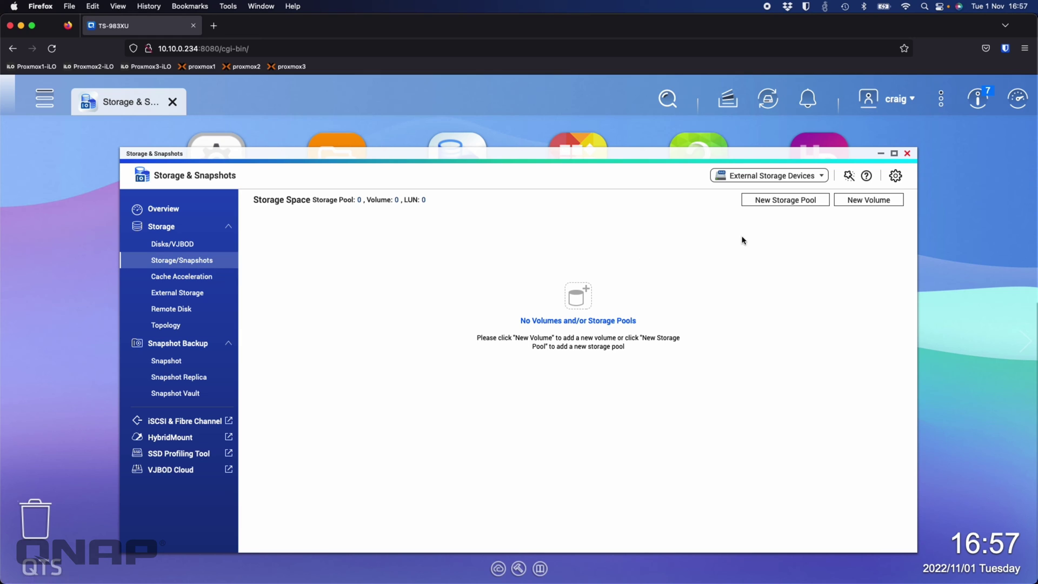
click(782, 206)
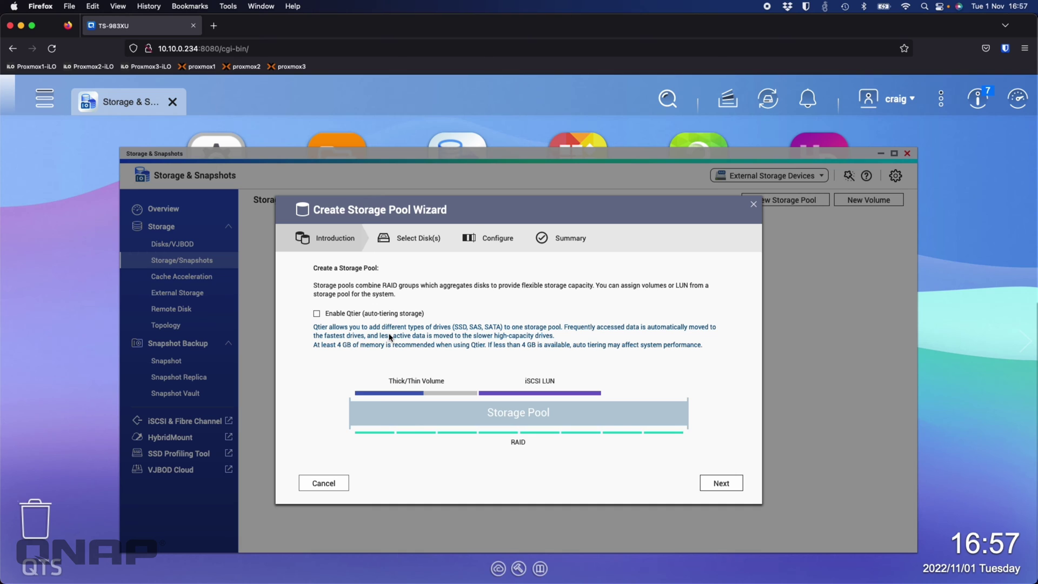
click(352, 319)
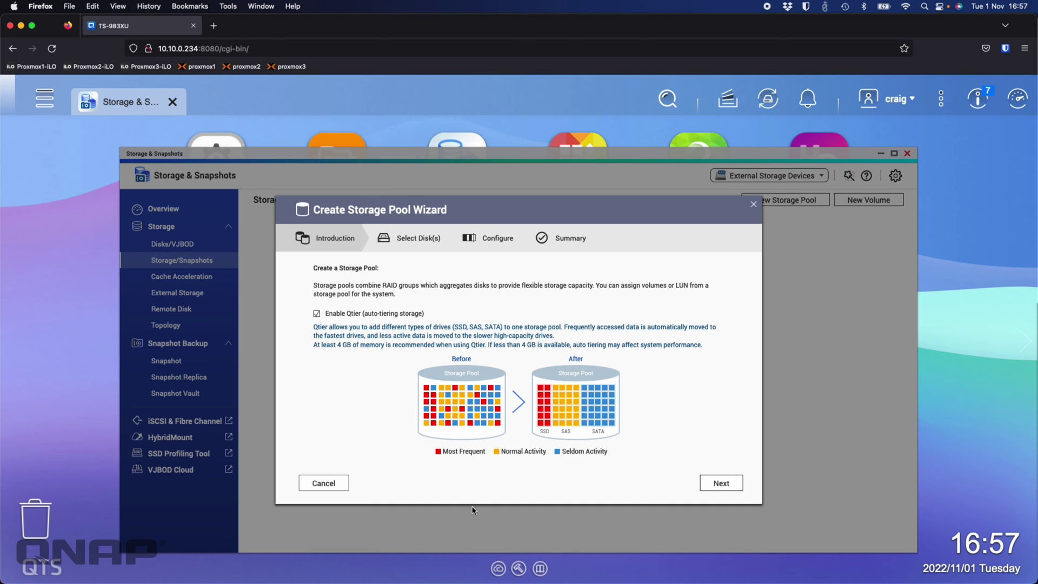
click(717, 488)
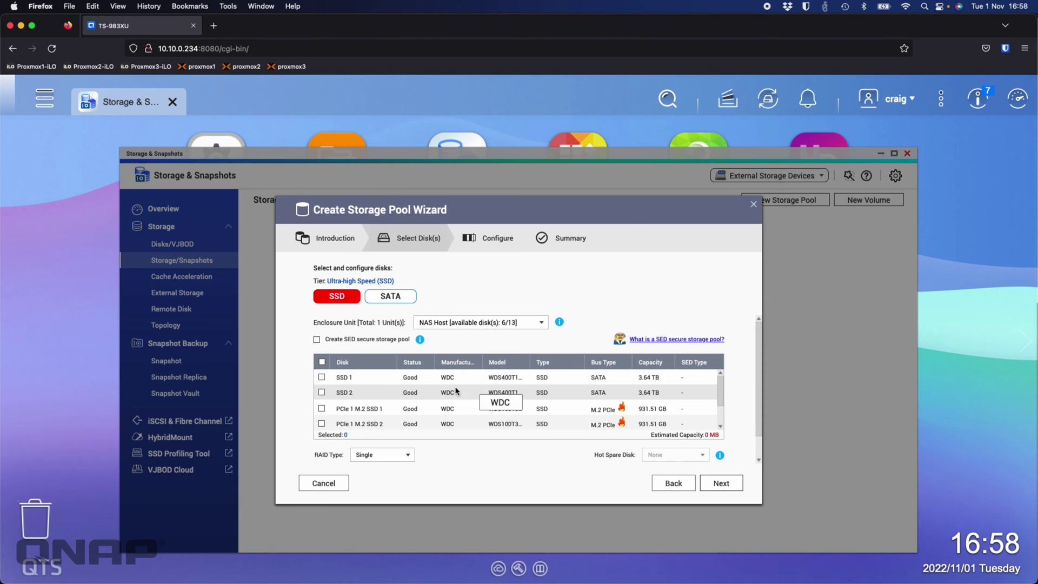
Select SSD 1 and SSD 2 for the SSD tier and Disks 1–4 for the SATA tier.
click(321, 378)
click(344, 394)
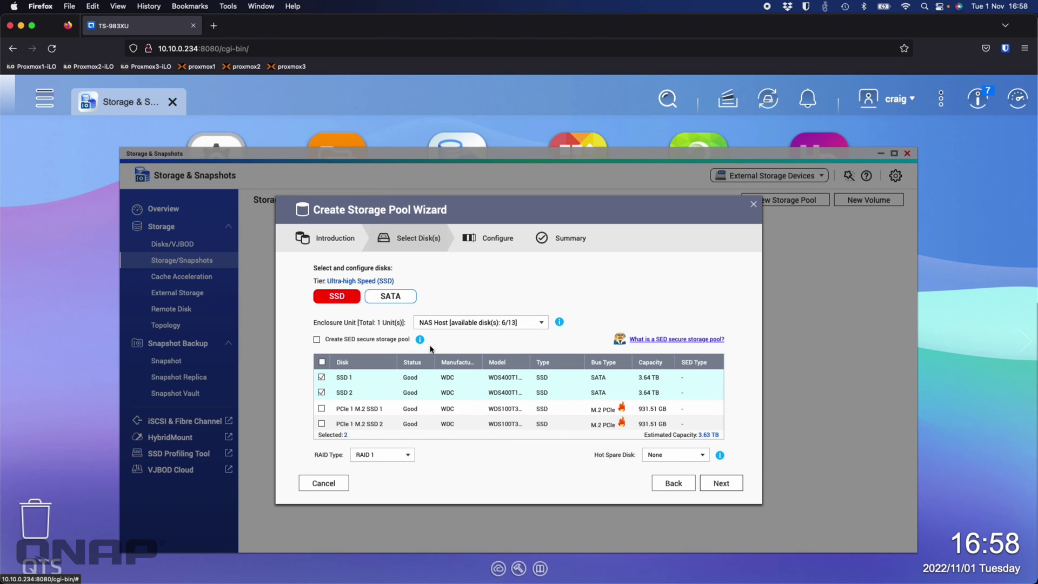
click(401, 302)
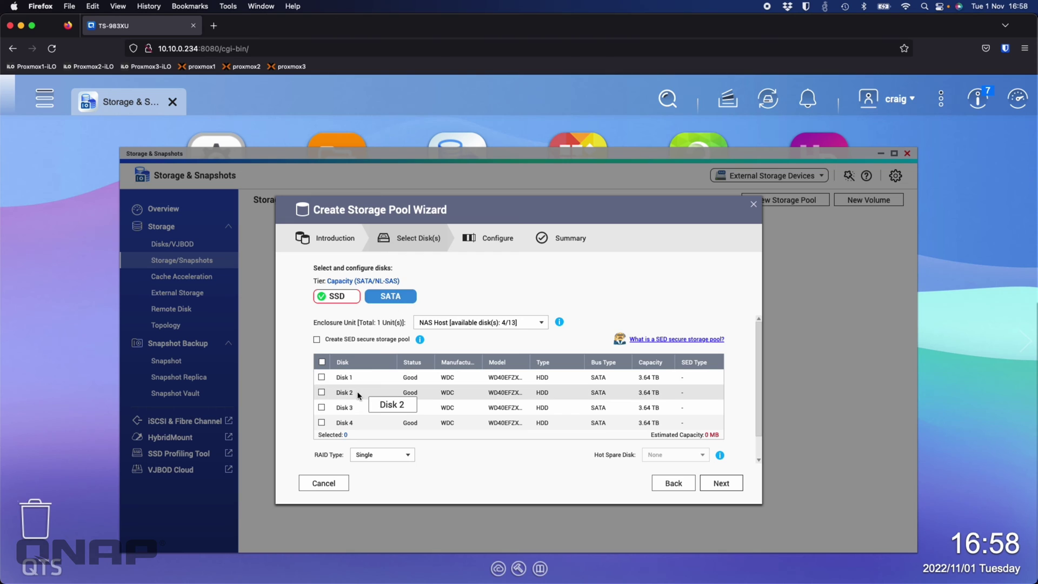
click(322, 378)
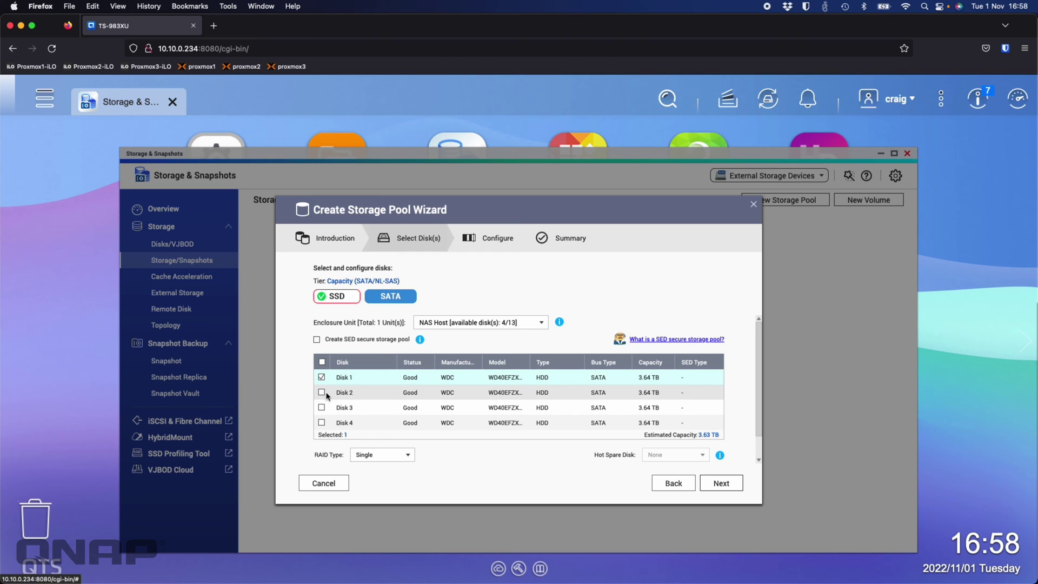
click(322, 393)
click(322, 407)
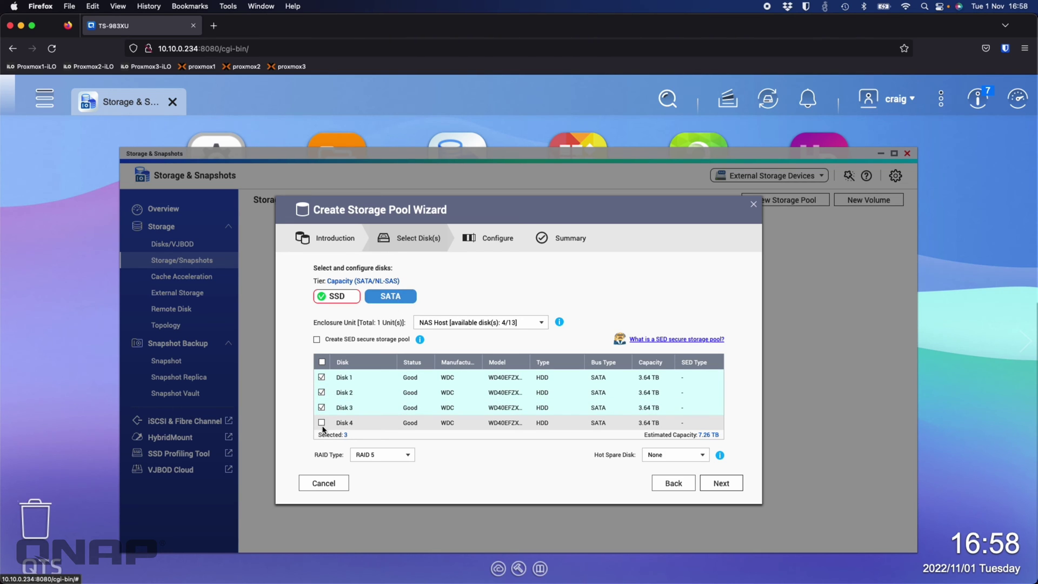
click(321, 423)
Set the four hard disks to RAID 10, recheck the SSD tier, and continue to configuration.
scroll(361, 401, down, 1)
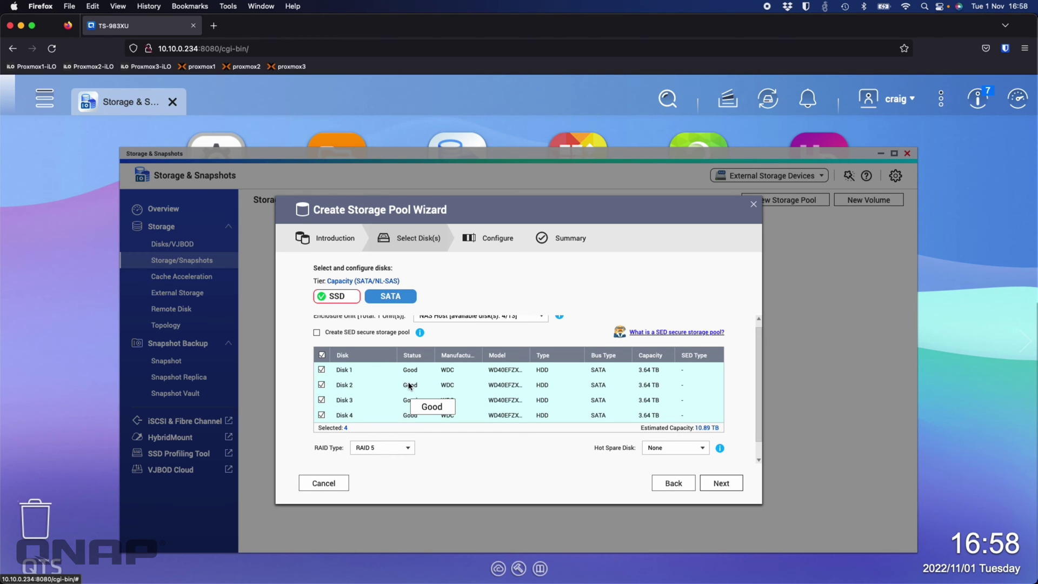
scroll(375, 387, up, 1)
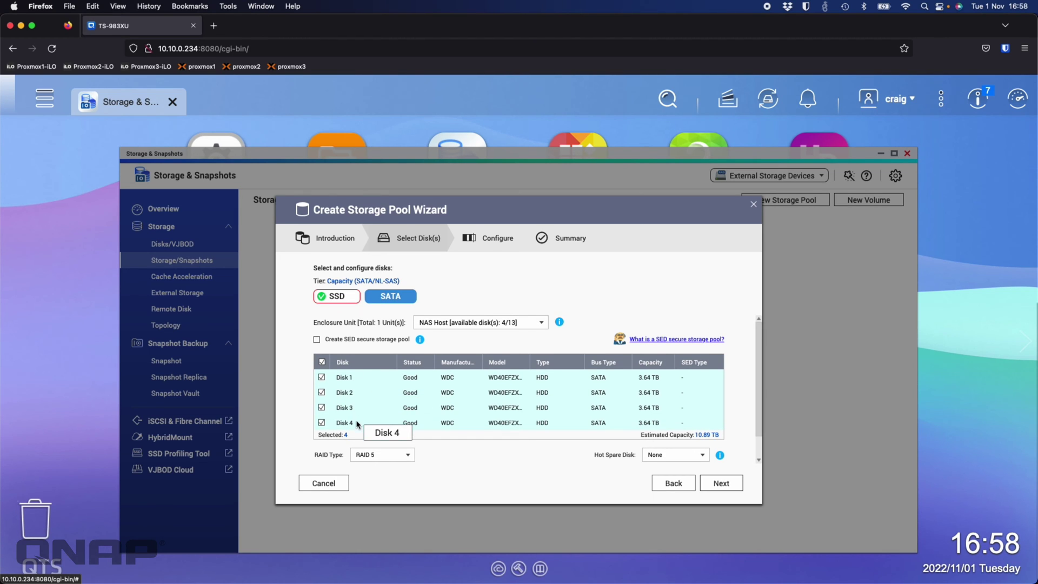
click(397, 457)
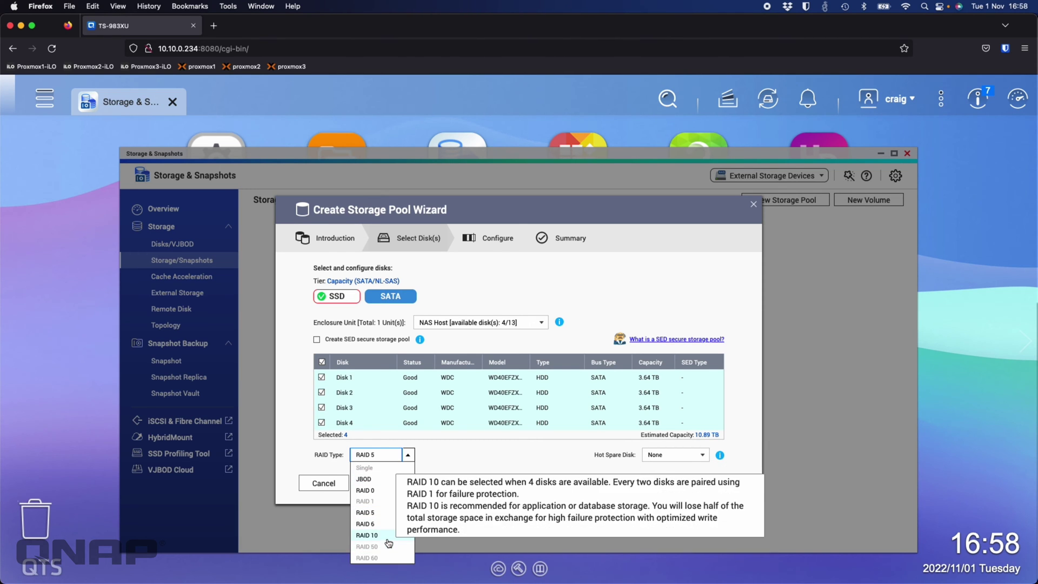
click(368, 536)
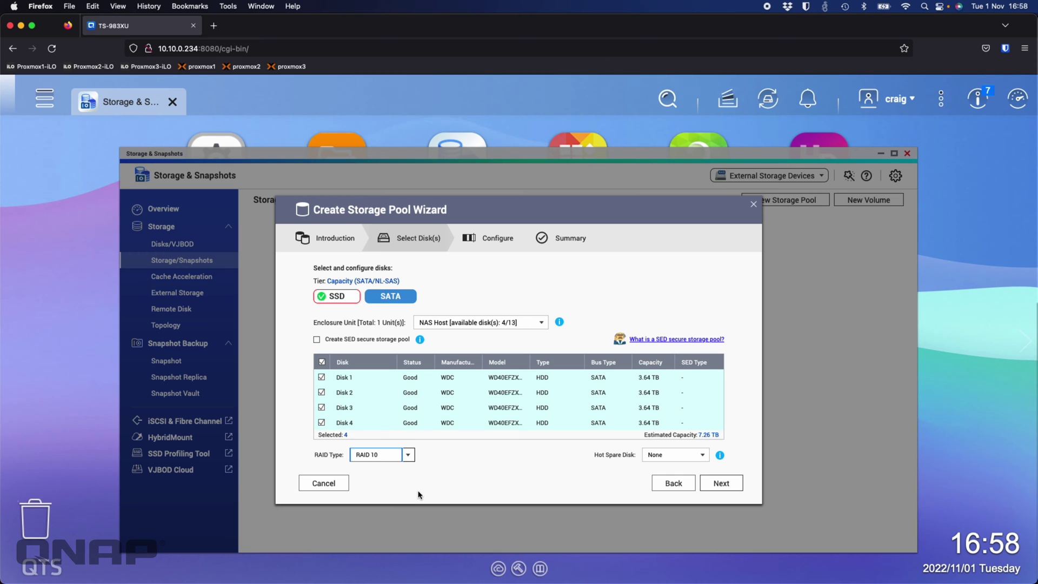
click(335, 298)
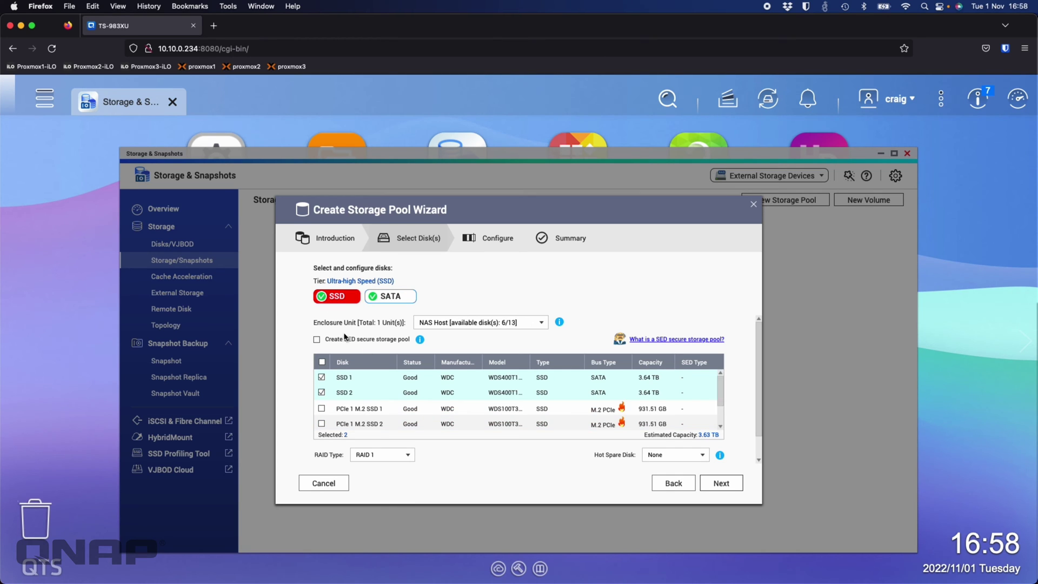
click(392, 300)
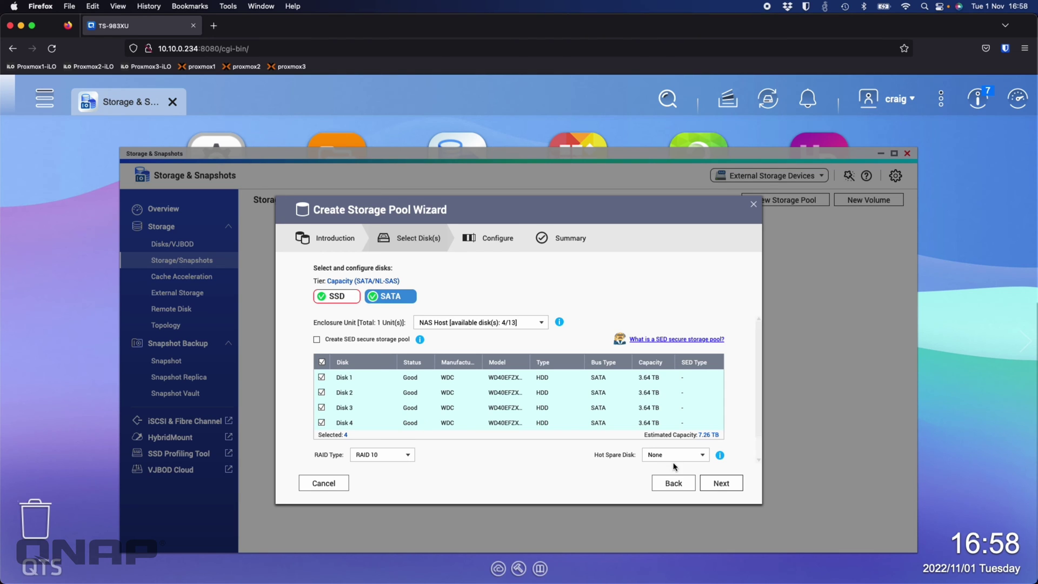
click(721, 484)
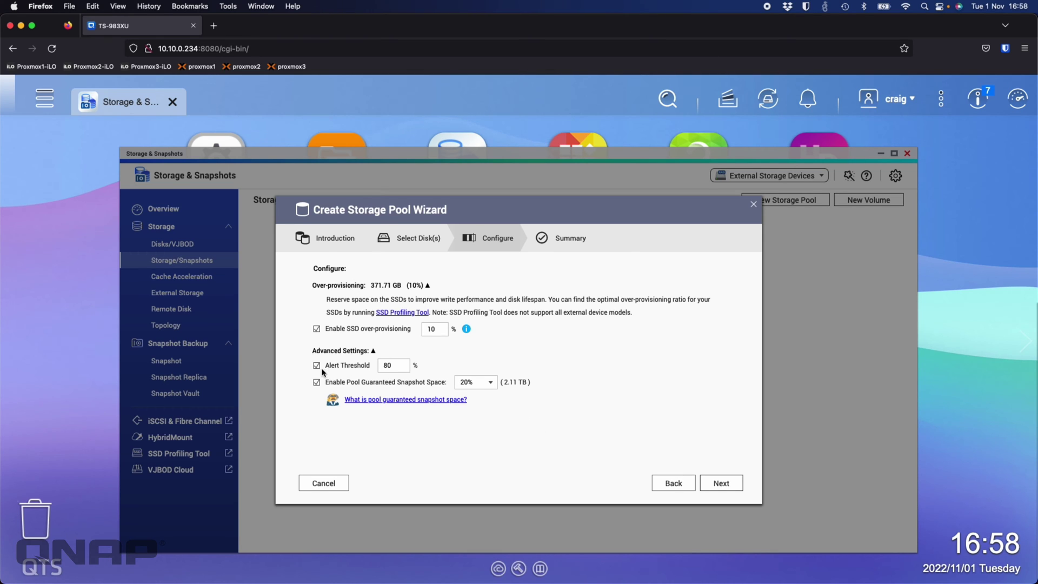
Accept the default 10% over-provisioning and 20% snapshot space, create the pool, and confirm the disk erase.
click(727, 485)
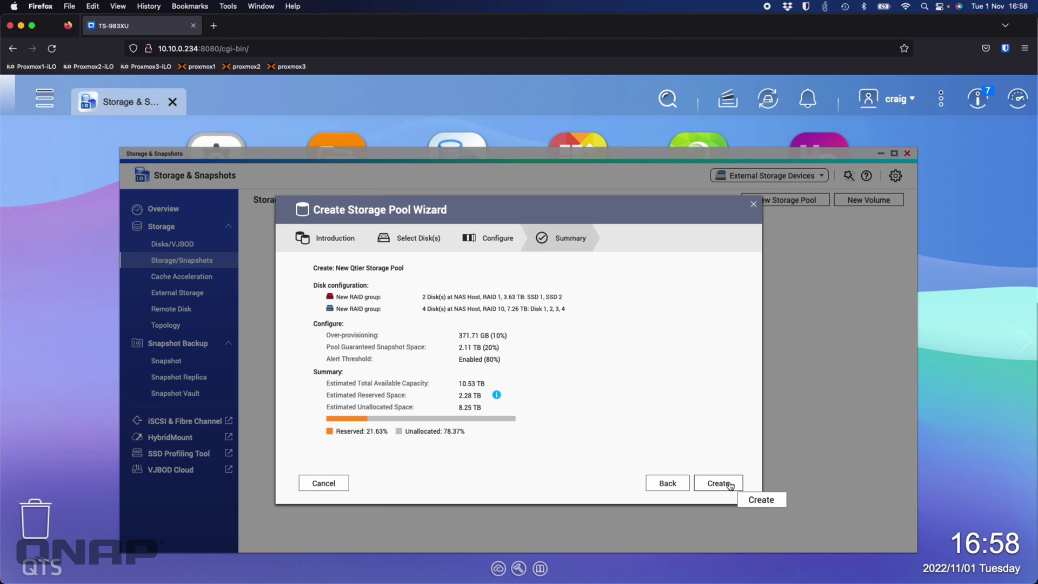
click(730, 485)
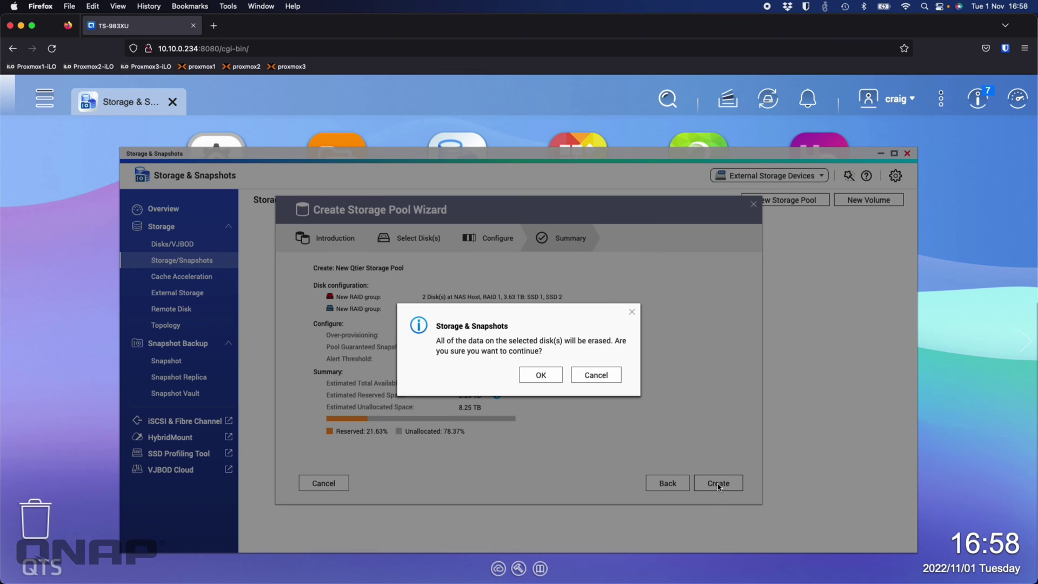
click(542, 377)
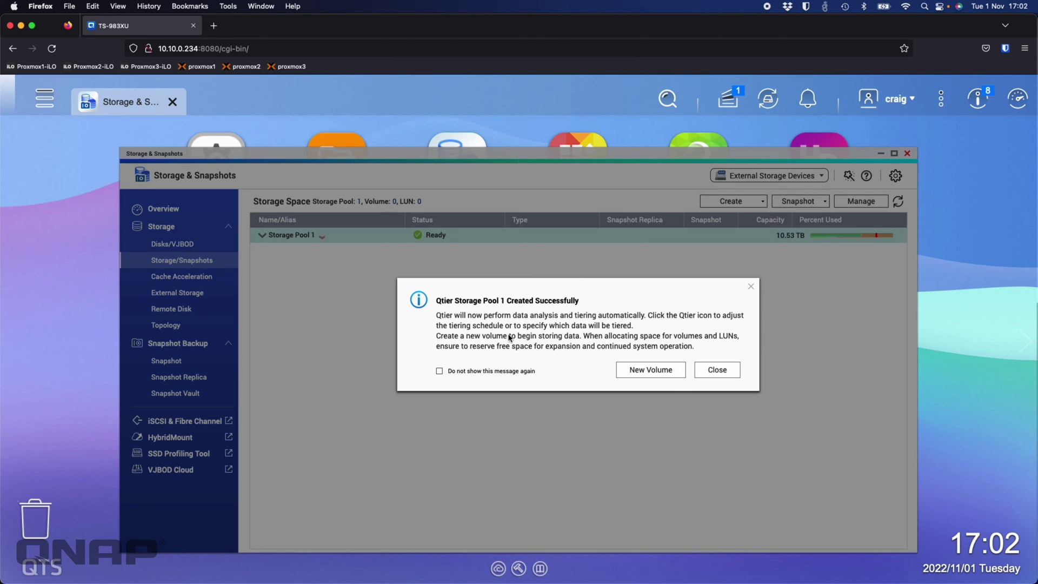
Start a thin volume on Storage Pool 1 and accept the thin-provisioning space warning.
click(642, 373)
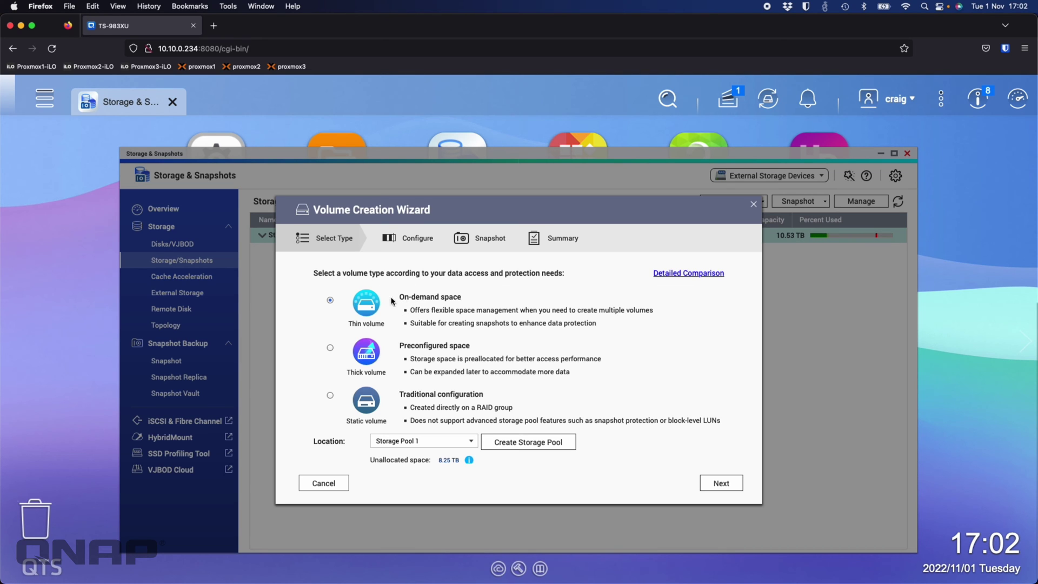
click(731, 482)
click(590, 373)
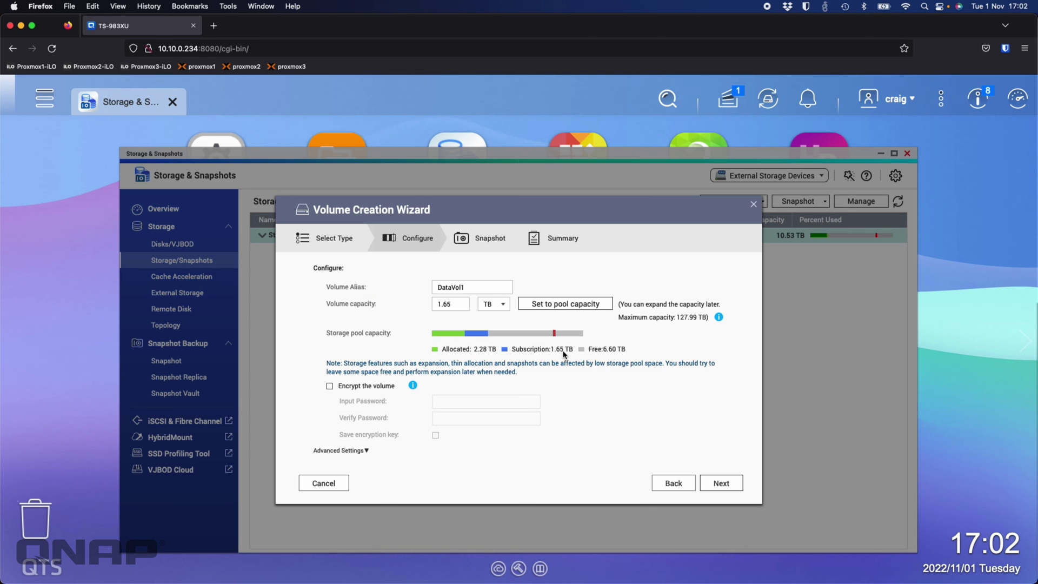
Give DataVol1 a 500 GB capacity, keep daily 01:00 snapshots, and finish the volume.
click(500, 305)
click(492, 328)
double_click(457, 304)
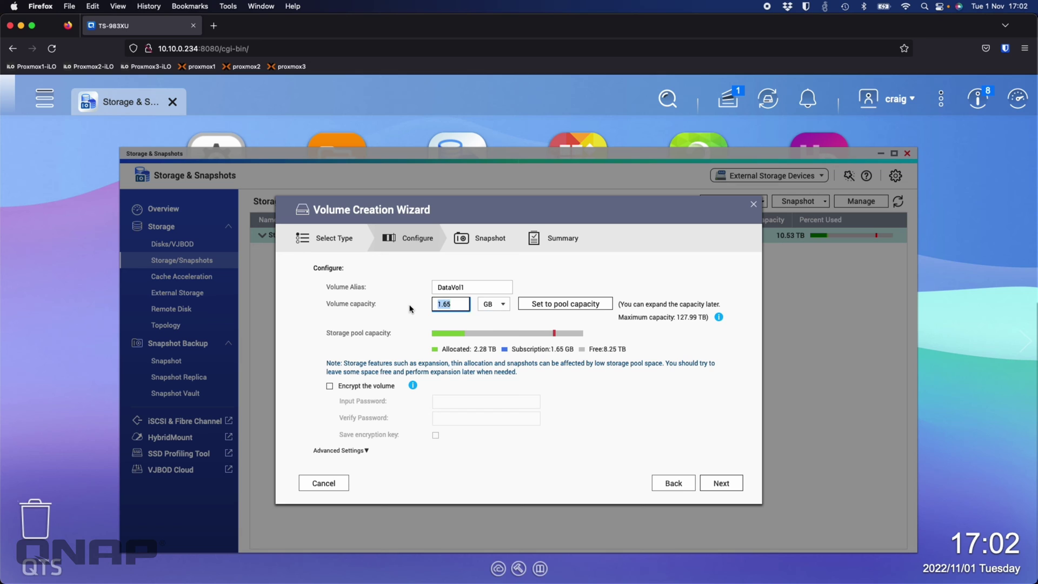
text(500)
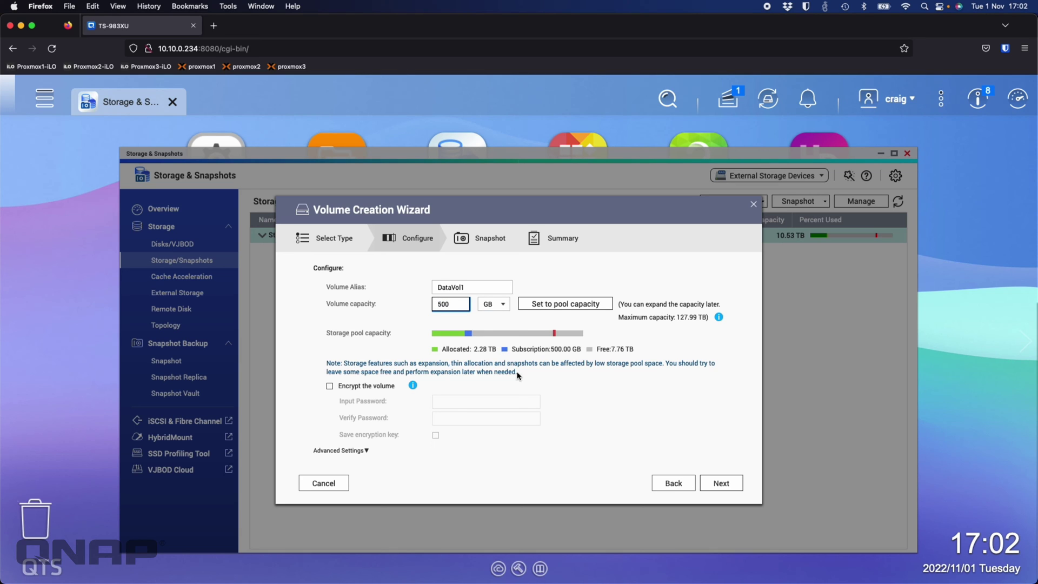
click(719, 483)
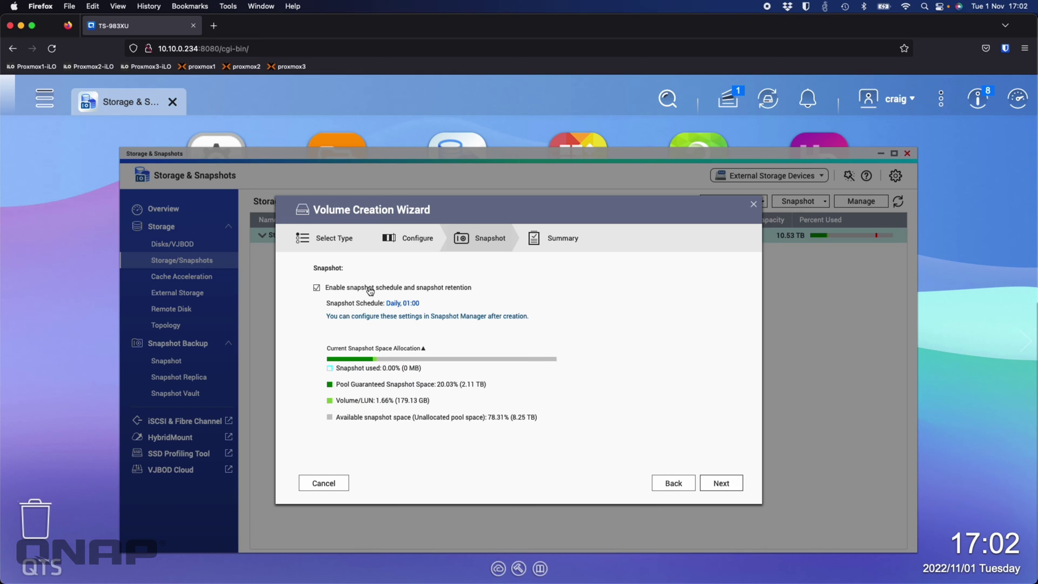
click(719, 483)
click(722, 484)
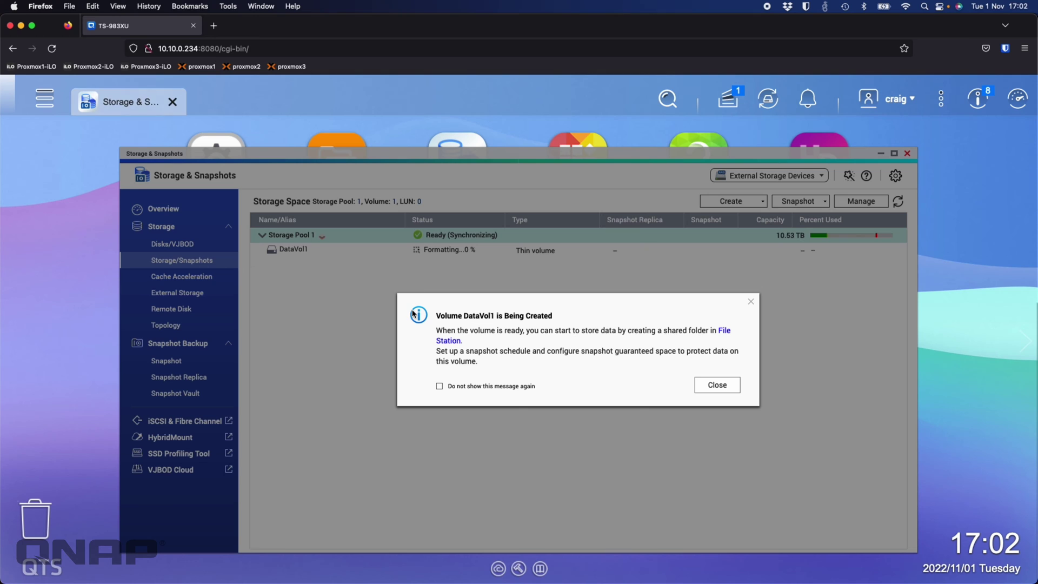
Close the 'Volume DataVol1 is Being Created' notice.
click(727, 385)
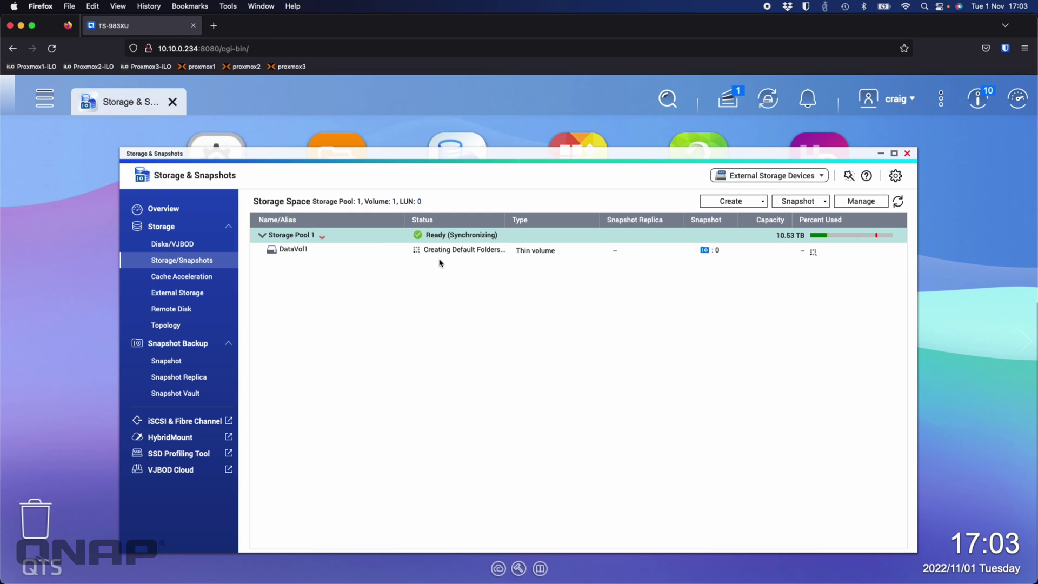
View Storage Pool 1's Qtier Auto Tiering status and its tiering schedule settings.
right_click(367, 239)
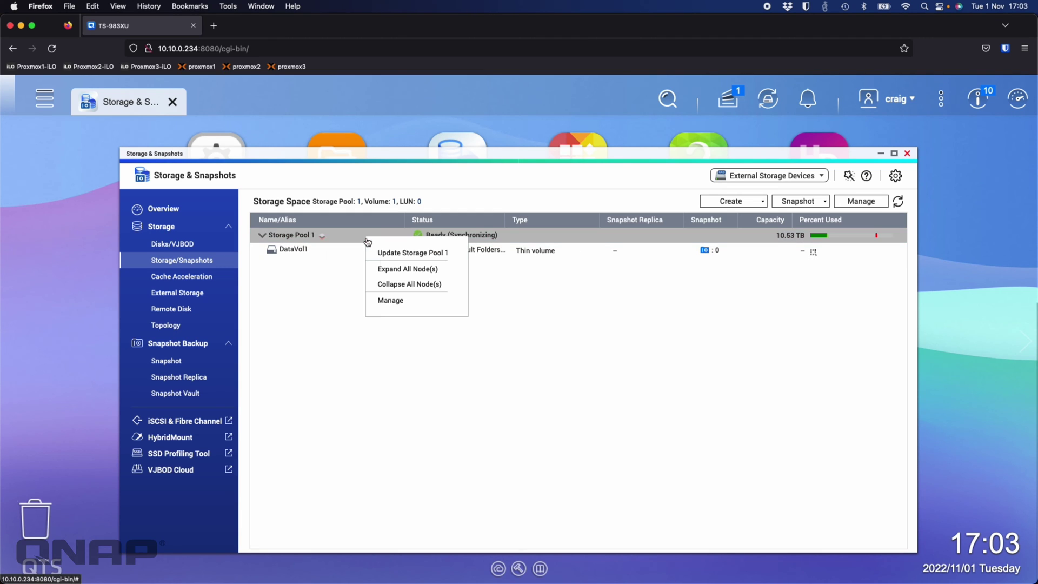
click(399, 305)
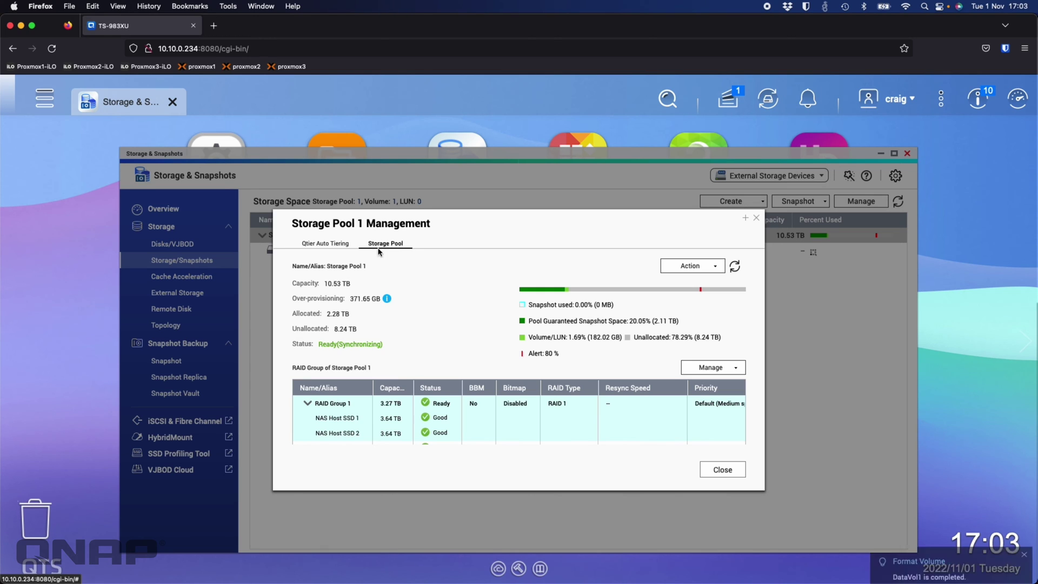
click(319, 248)
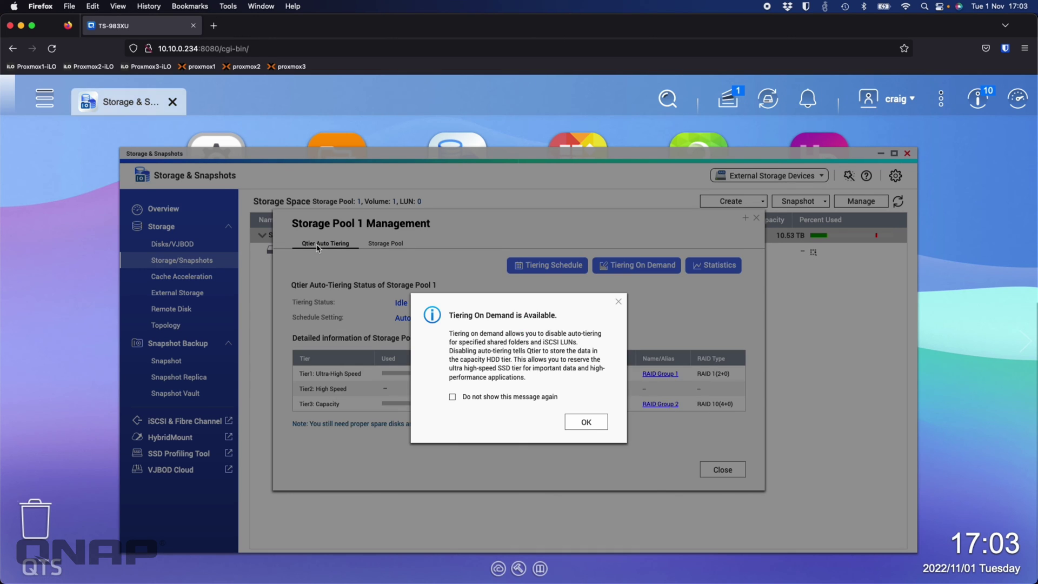
click(587, 423)
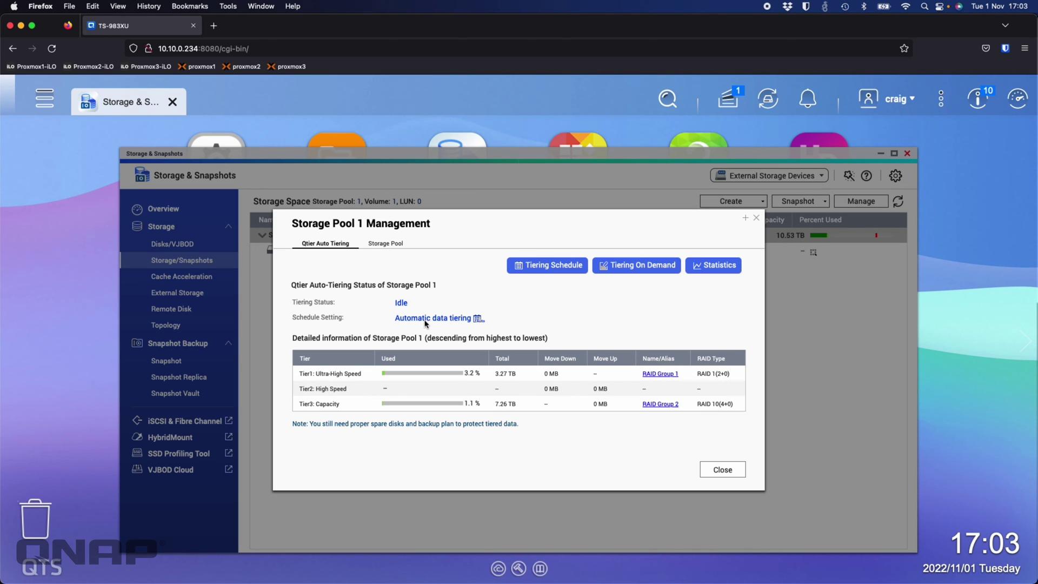
click(476, 319)
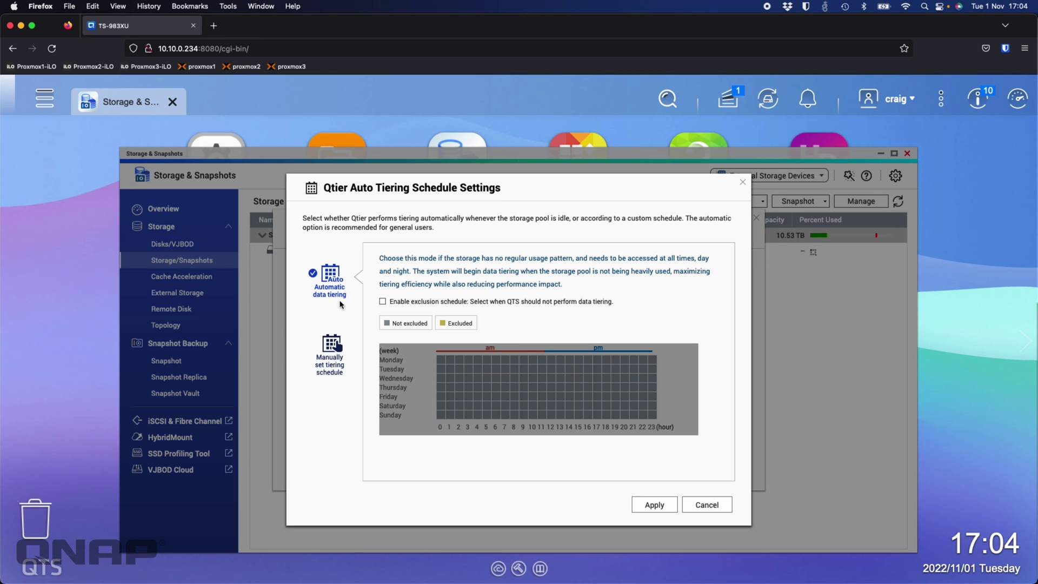
click(706, 507)
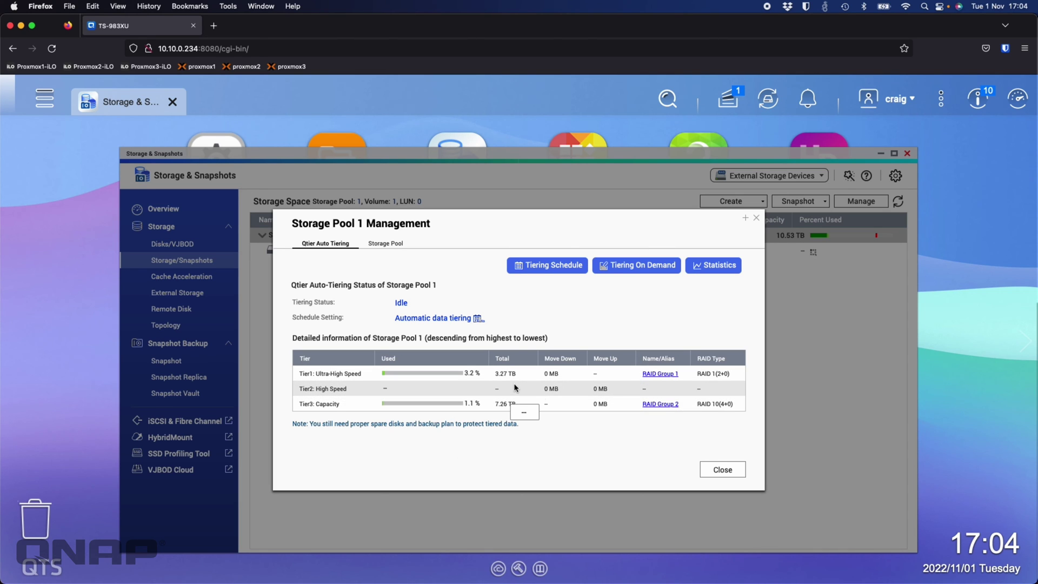
Close the pool window and start a new SSD cache from Cache Acceleration.
click(721, 469)
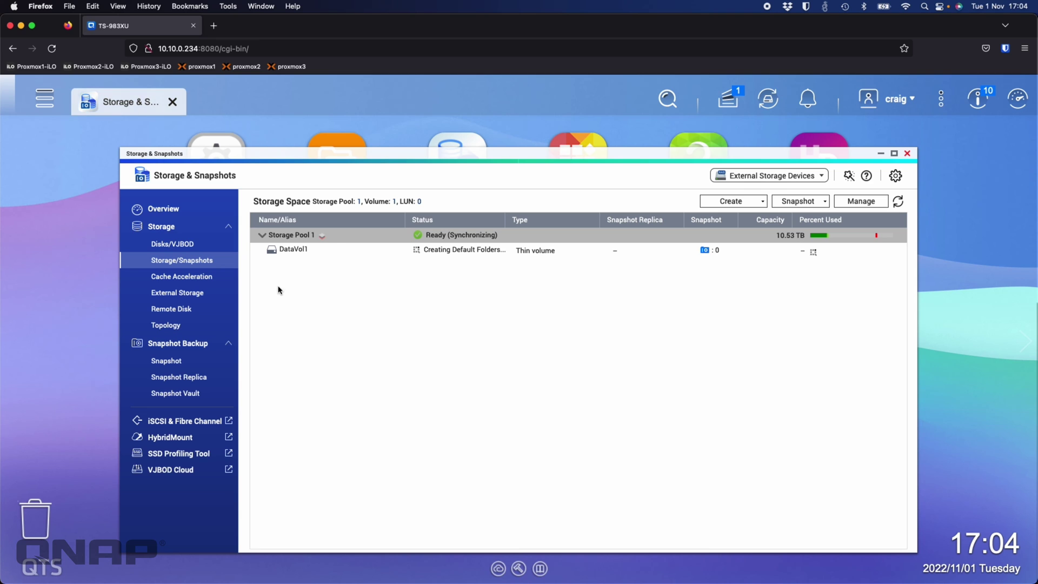
click(187, 277)
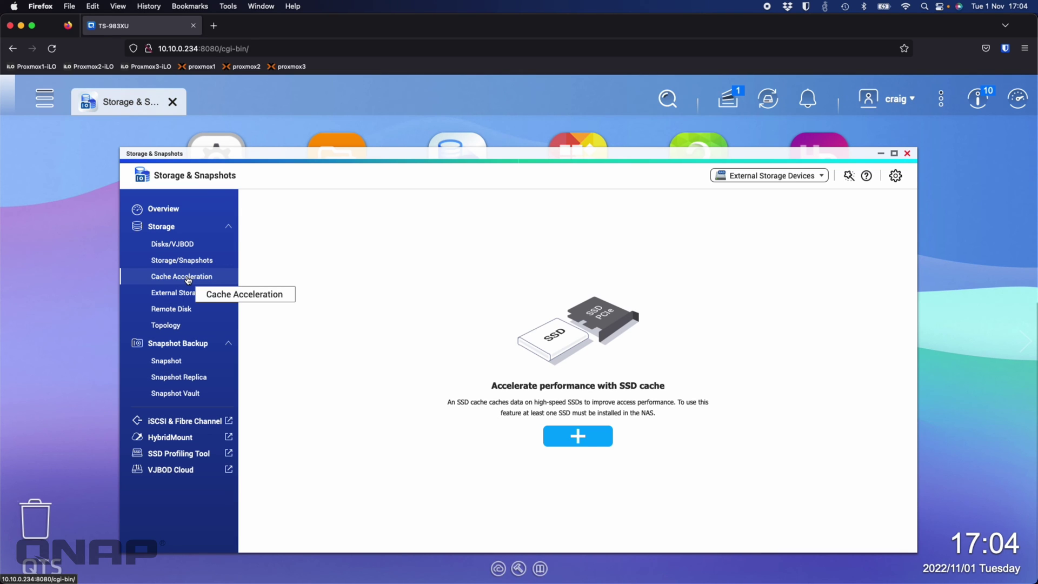
click(590, 439)
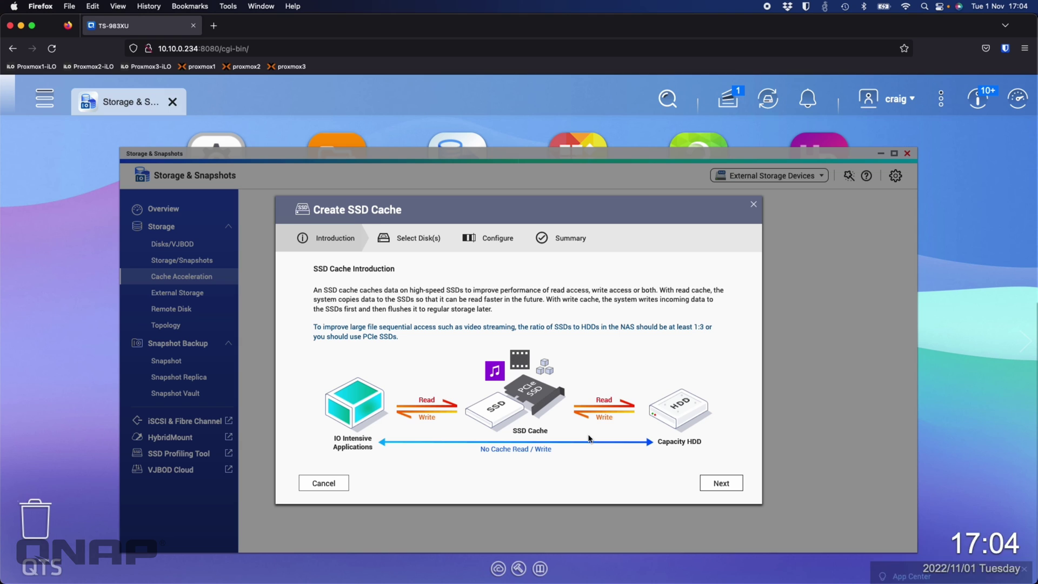
click(732, 483)
Use PCIe 1 M.2 SSD 1 and SSD 2 as a Read-Write RAID 1 cache.
scroll(427, 339, down, 5)
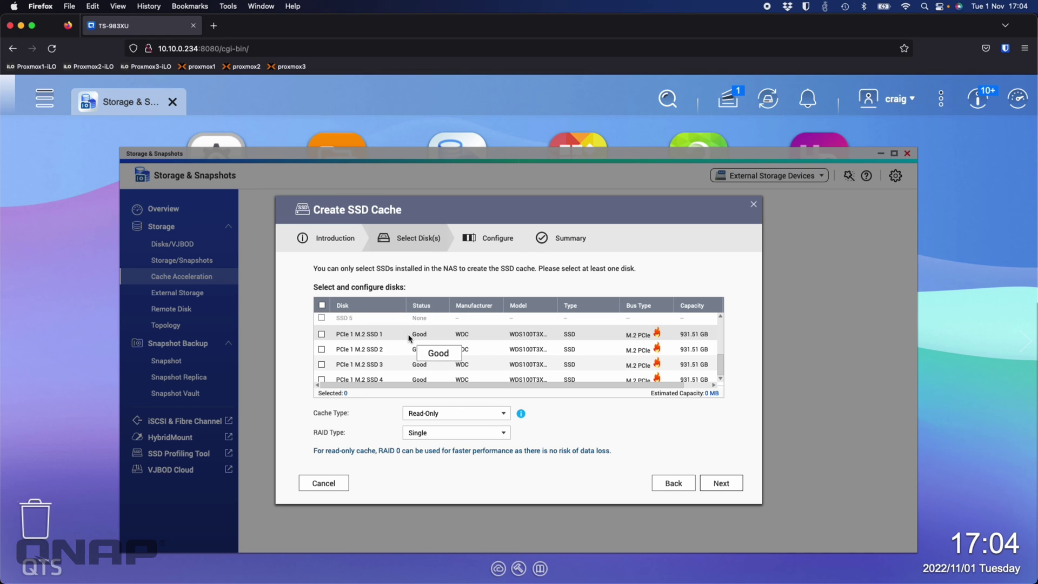
click(322, 334)
click(322, 350)
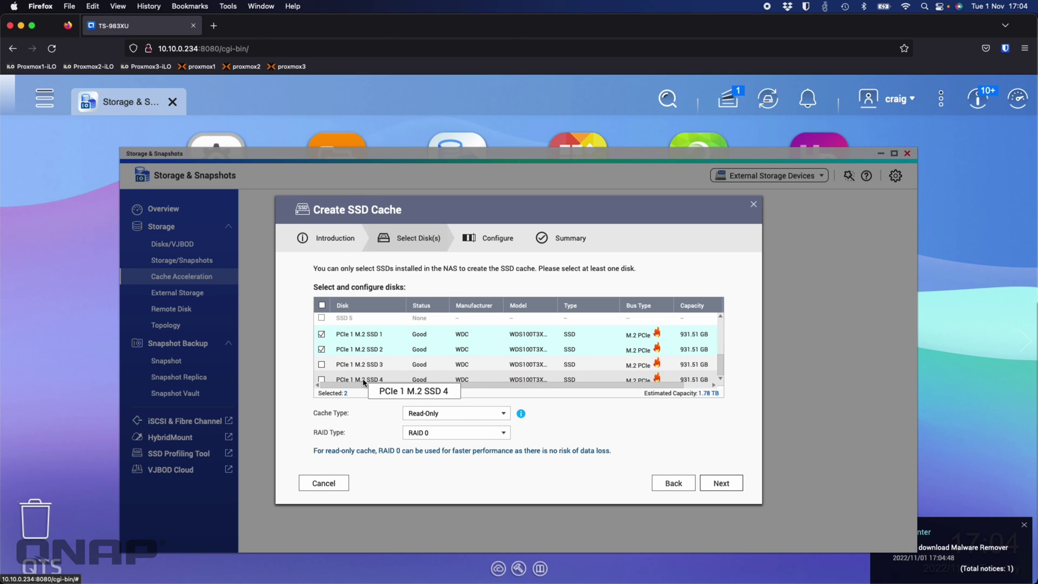
click(449, 414)
click(425, 438)
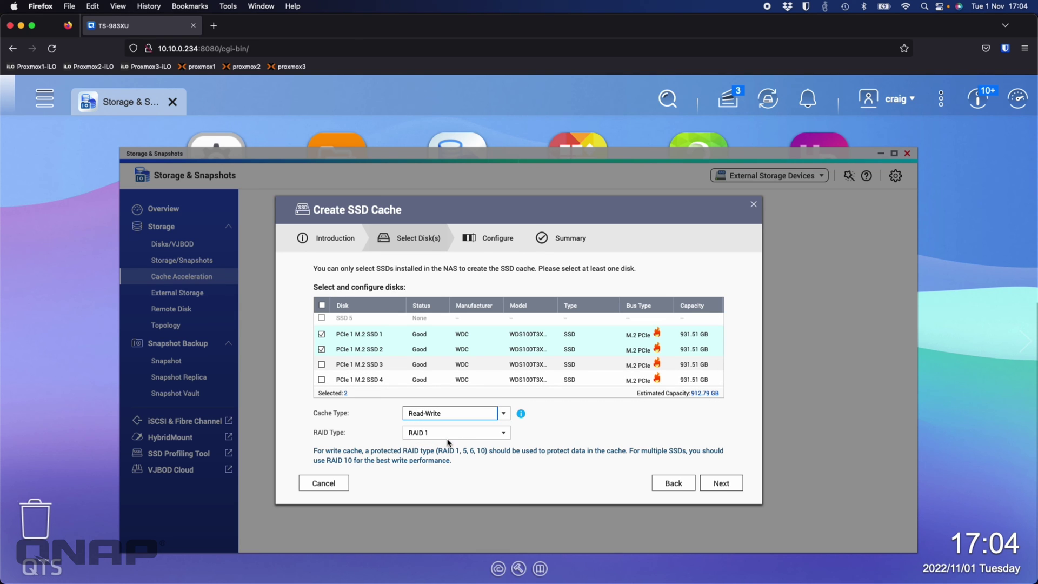
click(458, 435)
click(450, 473)
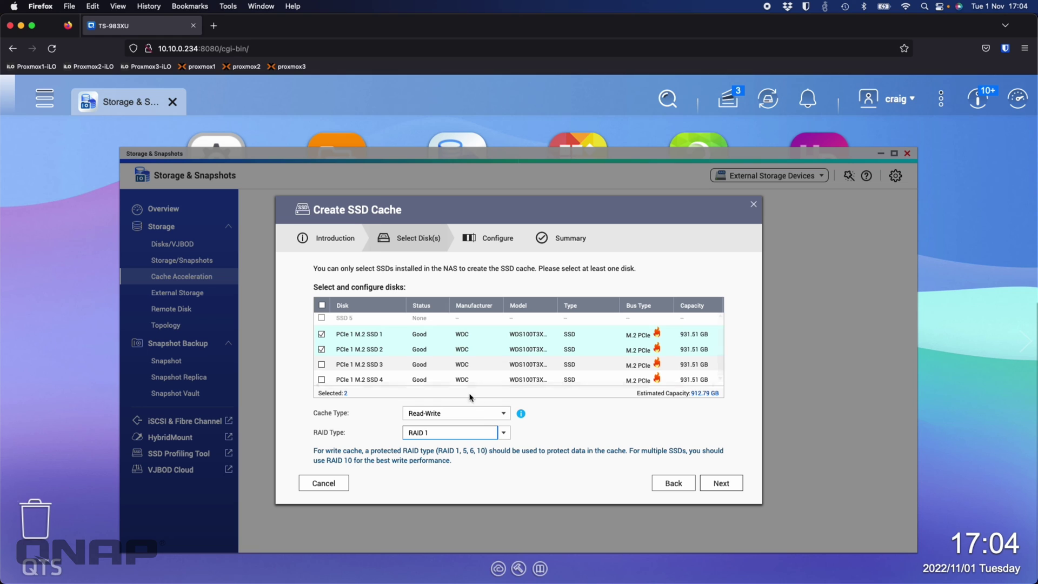
click(720, 482)
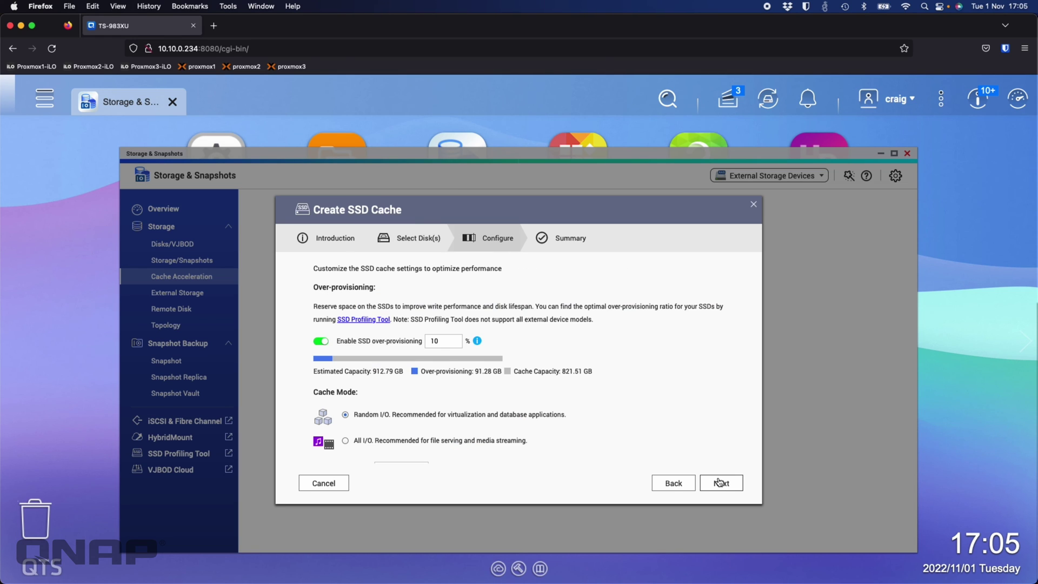
Set All I/O cache mode, keep DataVol1 selected, create the cache and accept the erase warning.
click(364, 441)
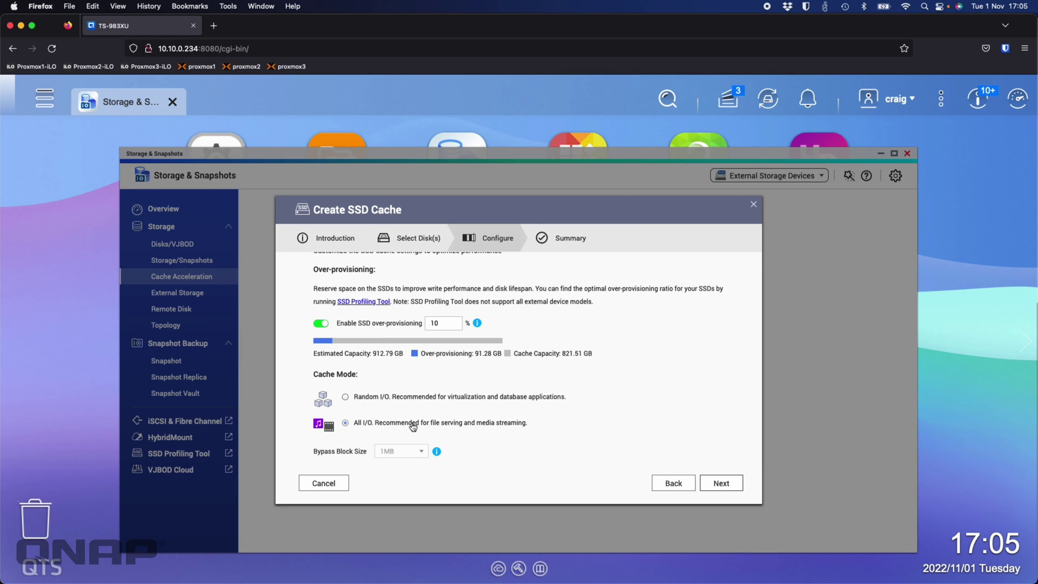
click(721, 486)
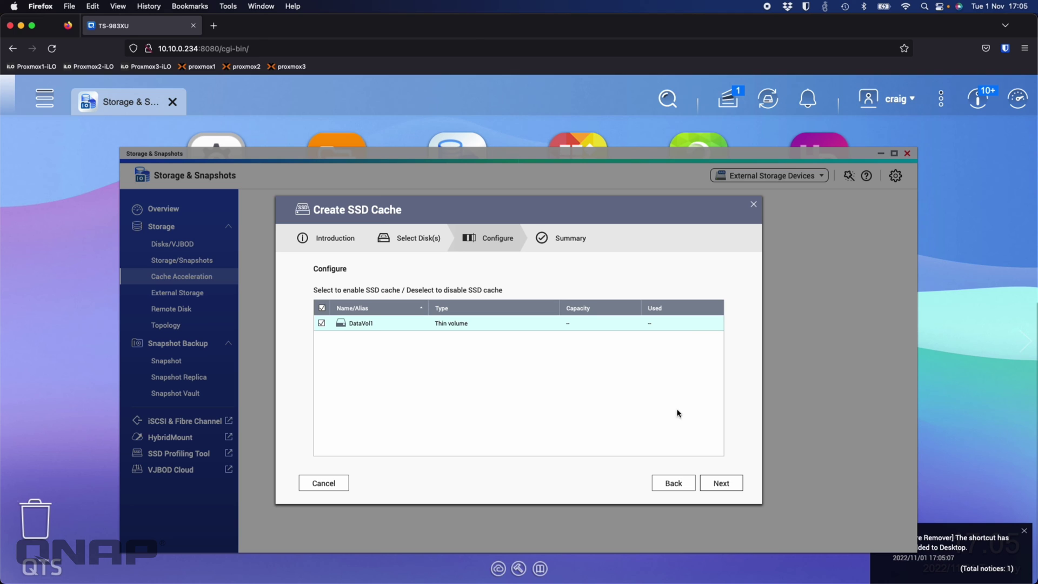
click(723, 484)
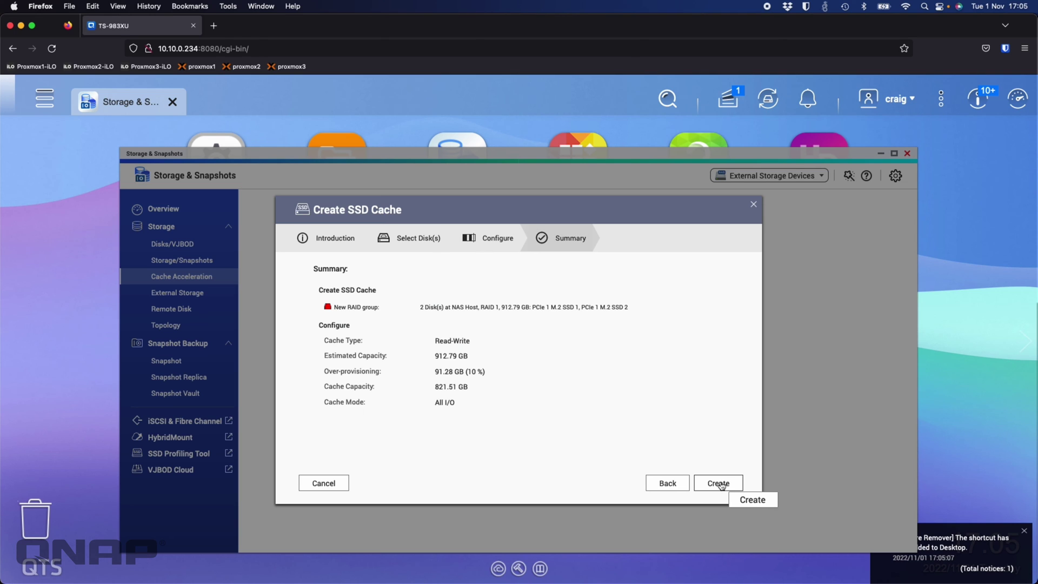
click(719, 489)
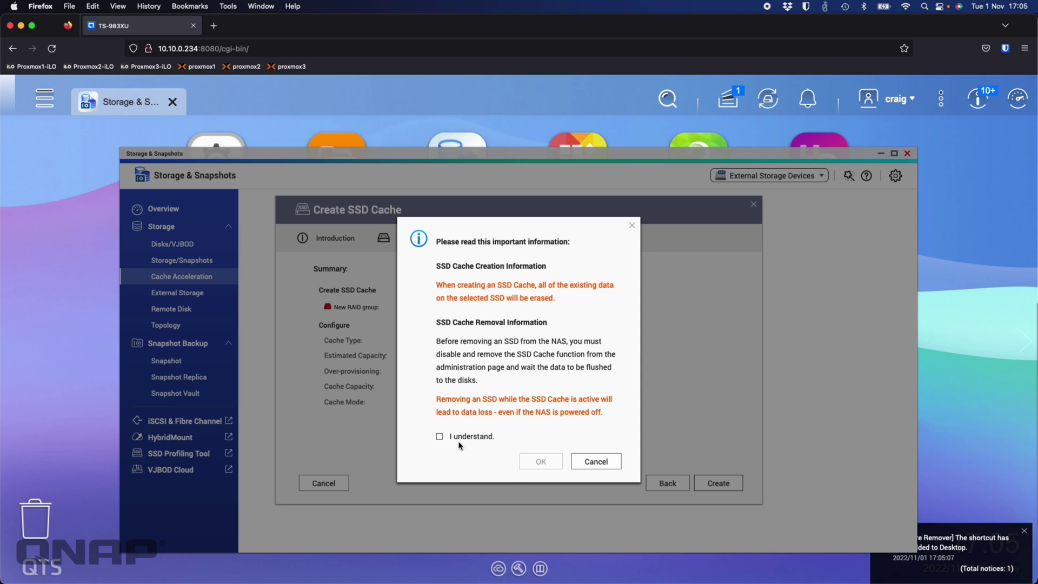
click(440, 438)
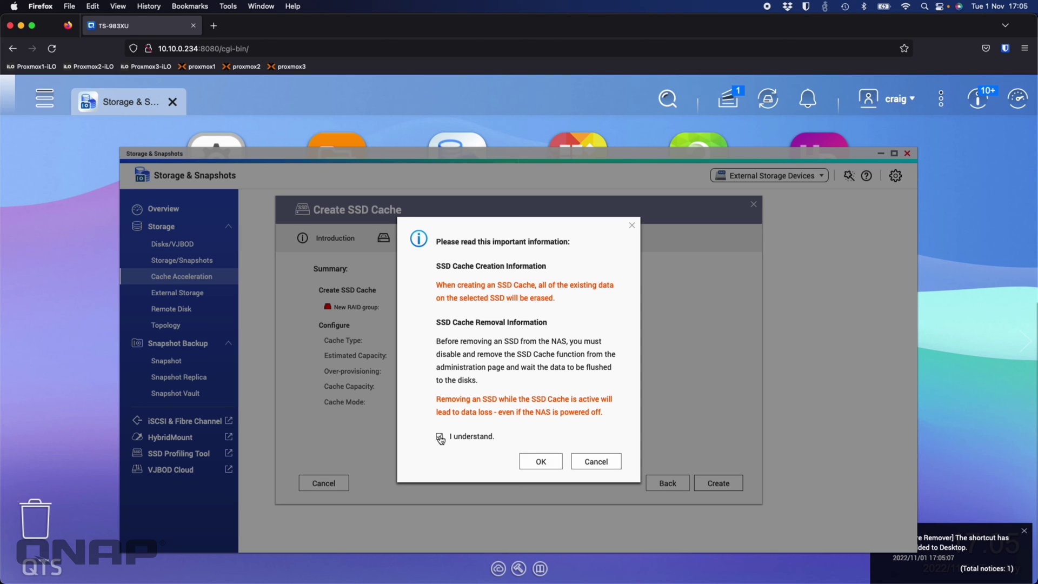
click(540, 461)
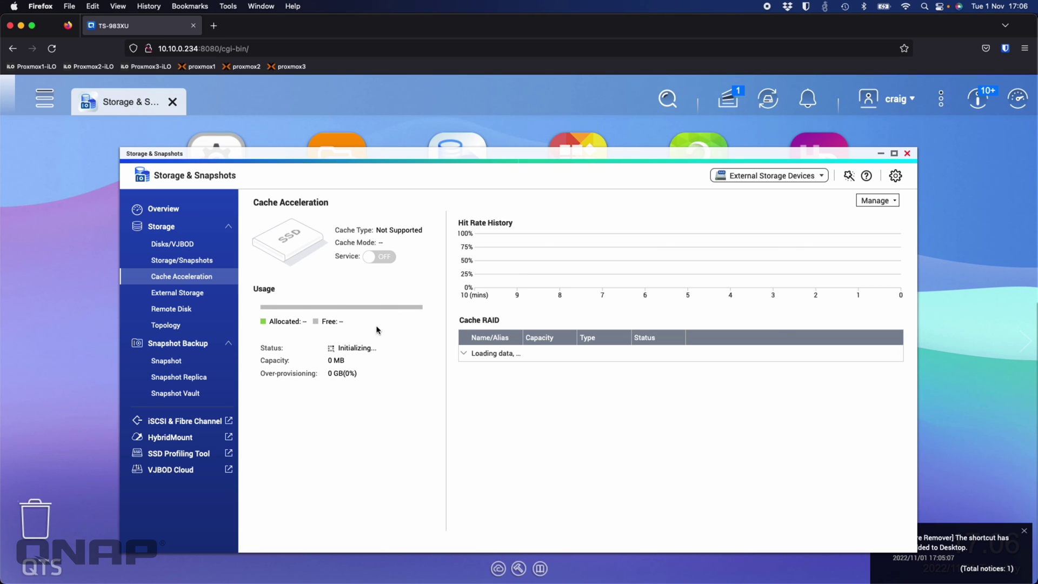
Return to the storage pool list, where DataVol1 shows Ready at 494.54 GB.
click(195, 263)
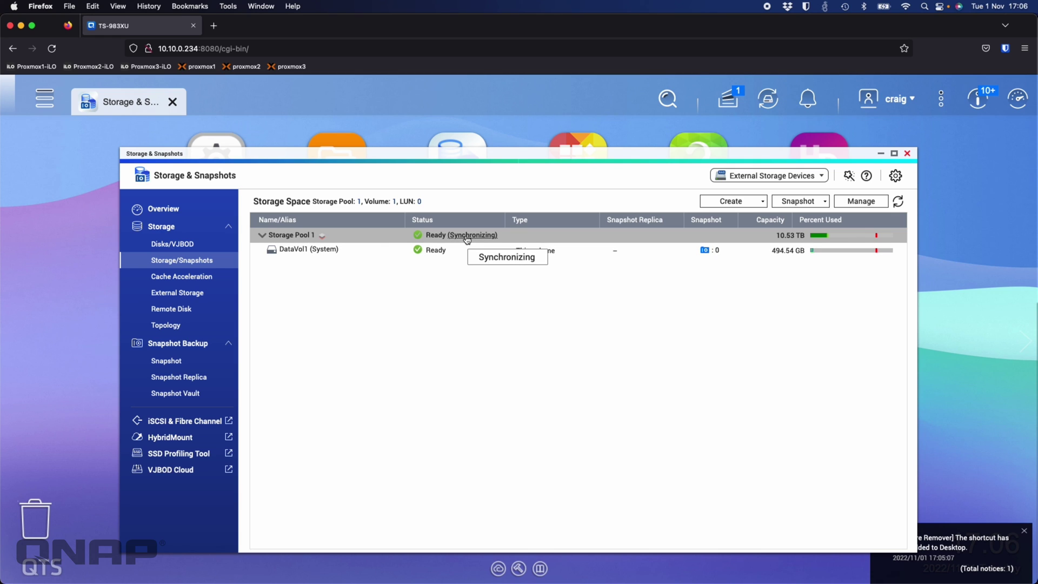
Check the background tasks to confirm Storage Pool 1 is still synchronizing, then select the pool.
click(734, 97)
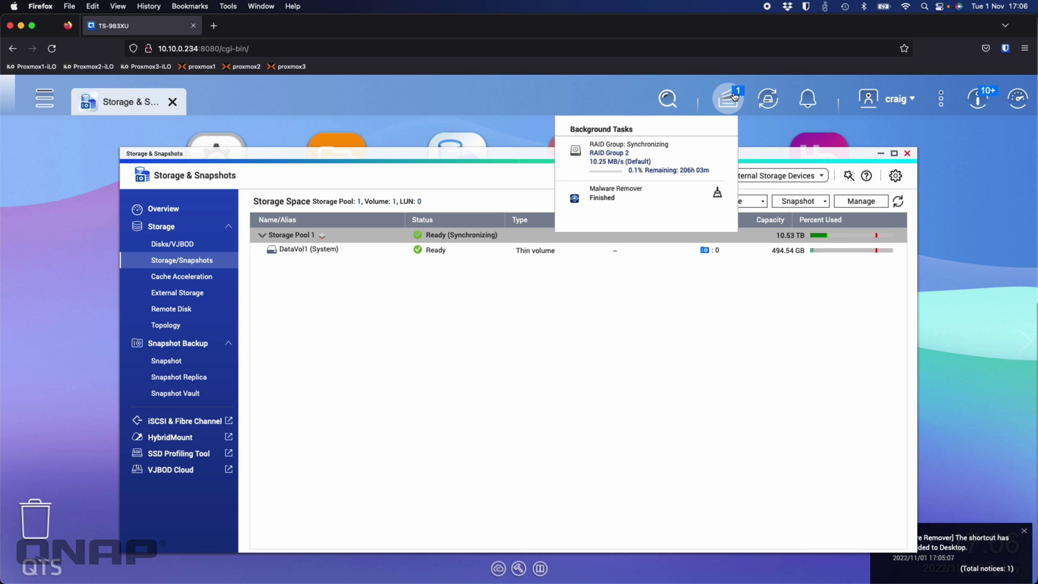
click(511, 289)
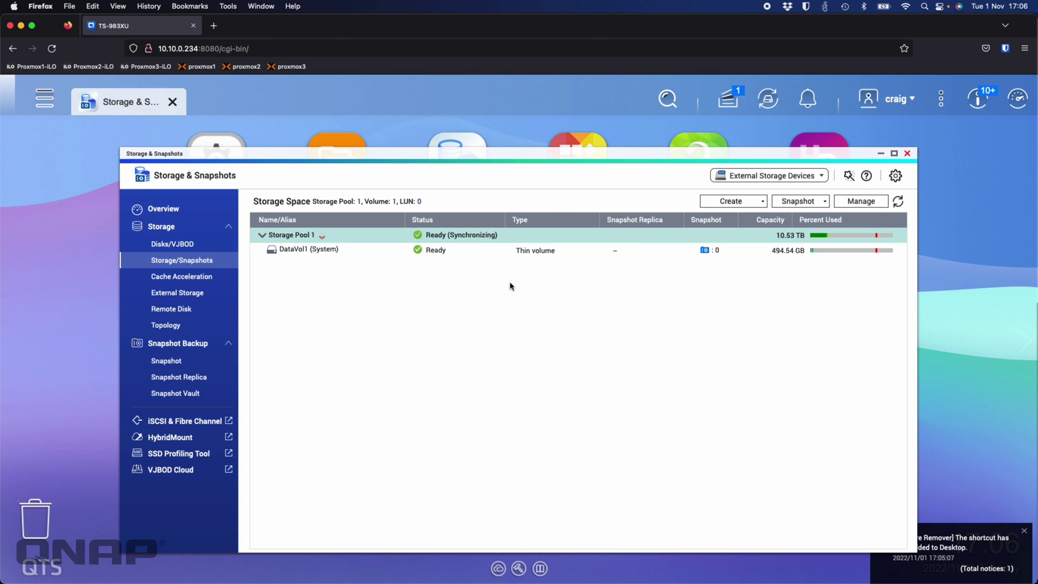
click(334, 236)
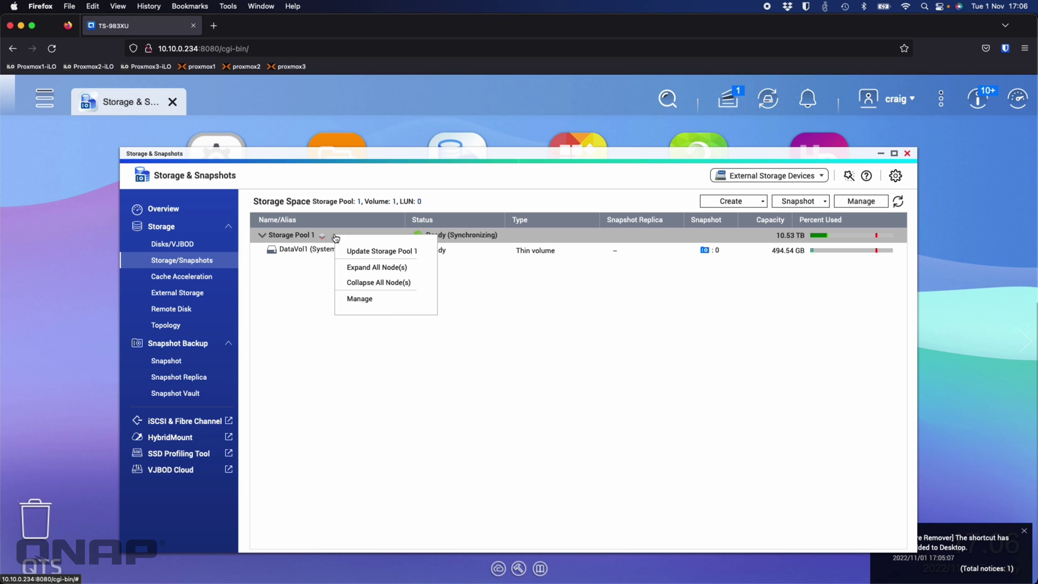
click(366, 299)
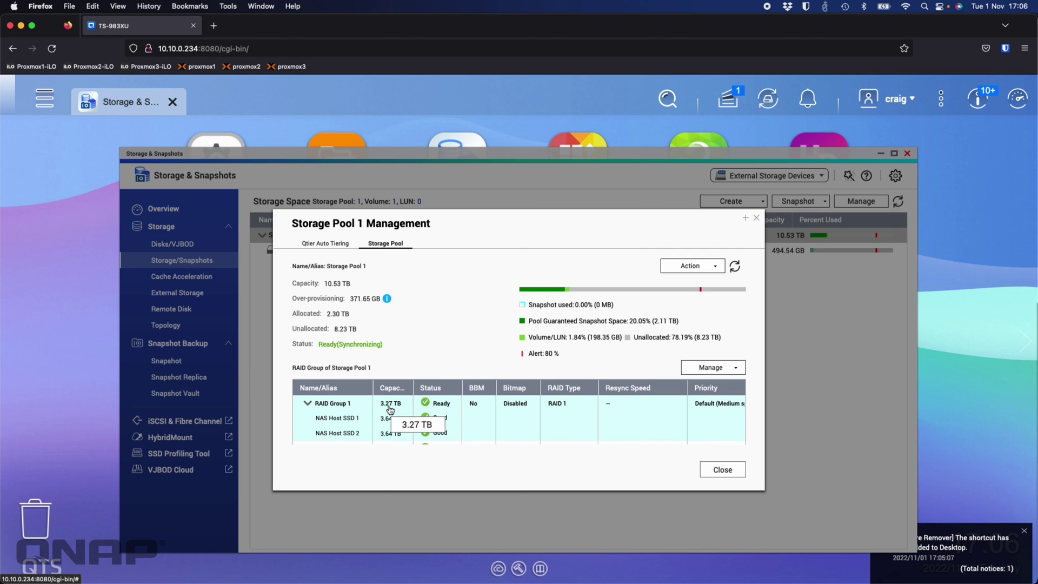
scroll(391, 411, down, 2)
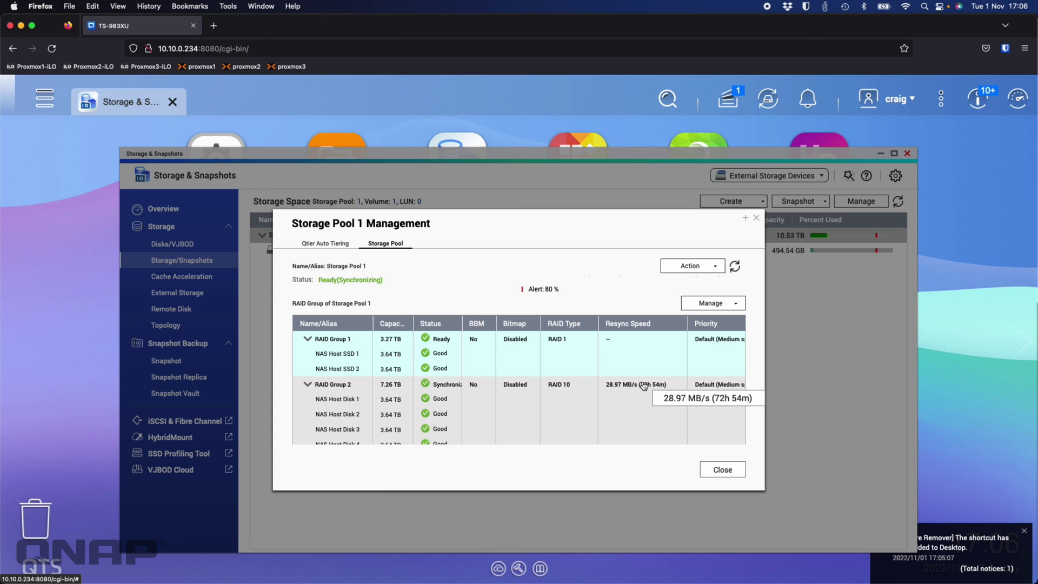
scroll(643, 386, up, 2)
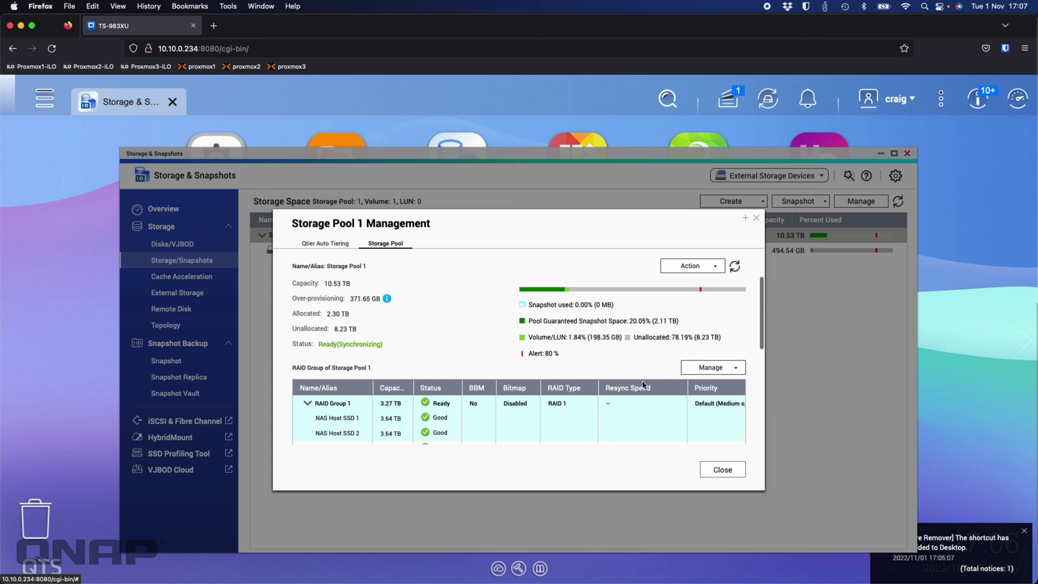
click(723, 470)
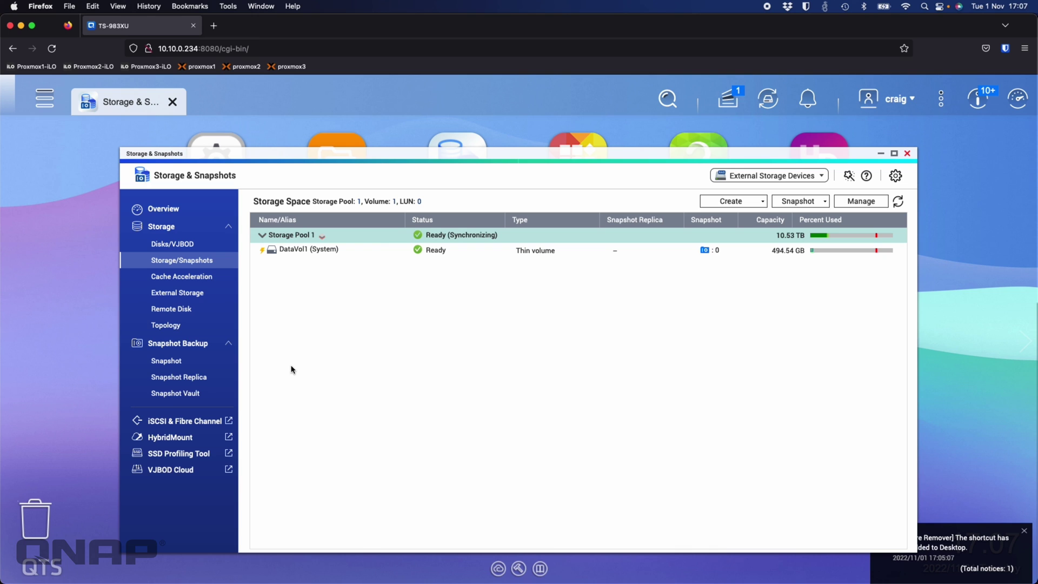
View the Cache Acceleration status of the RAID 1 SSD cache group (829.81 GB).
click(188, 282)
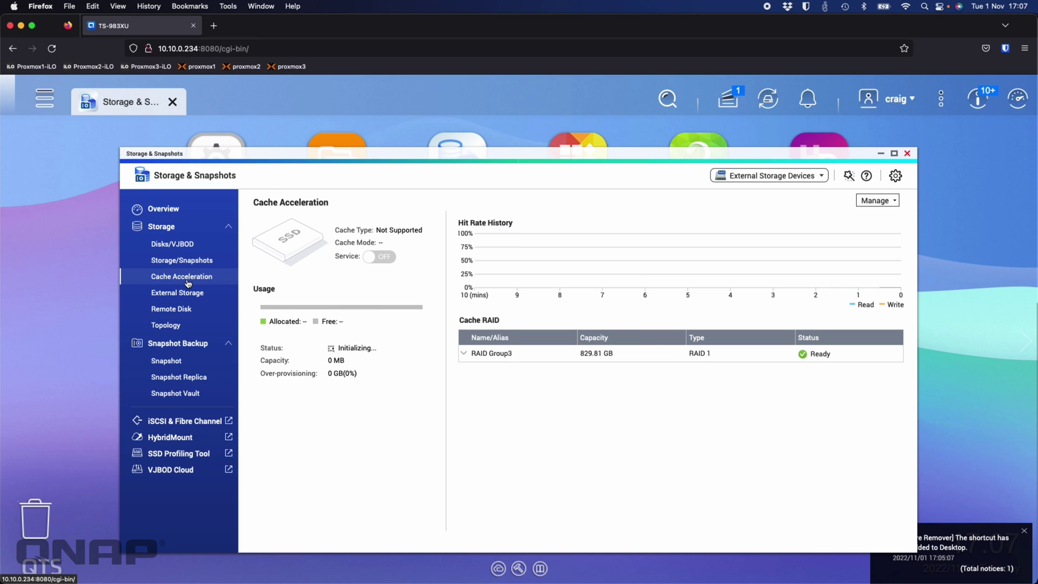